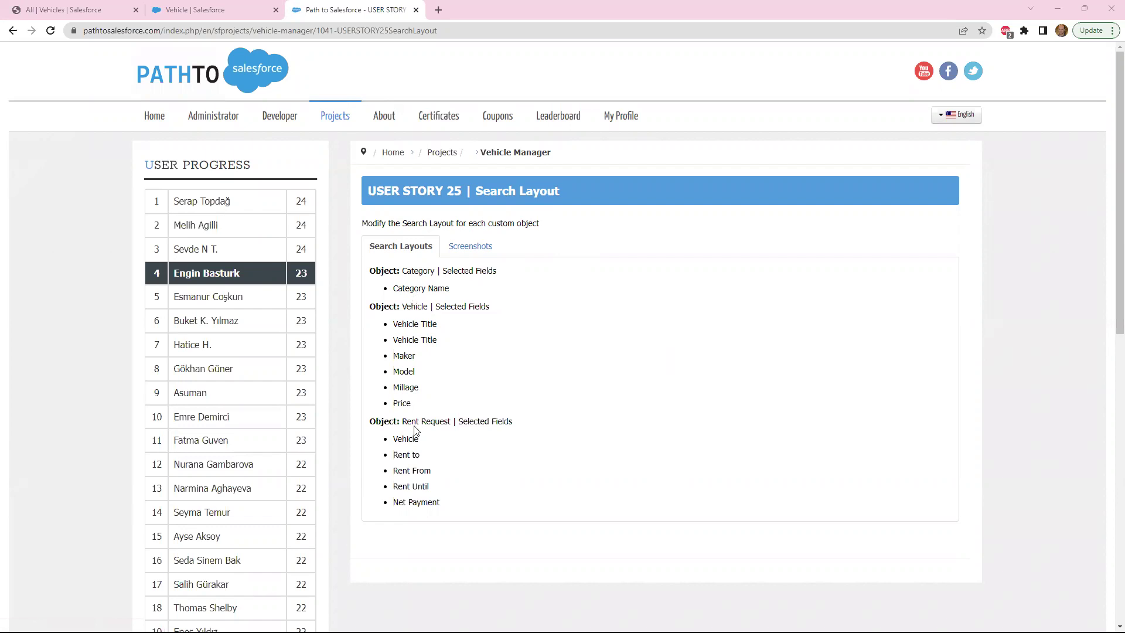
Open the Search Layouts of the Vehicle Category object in the Salesforce Object Manager.
{"action": "left_click", "coordinate": [176, 12]}
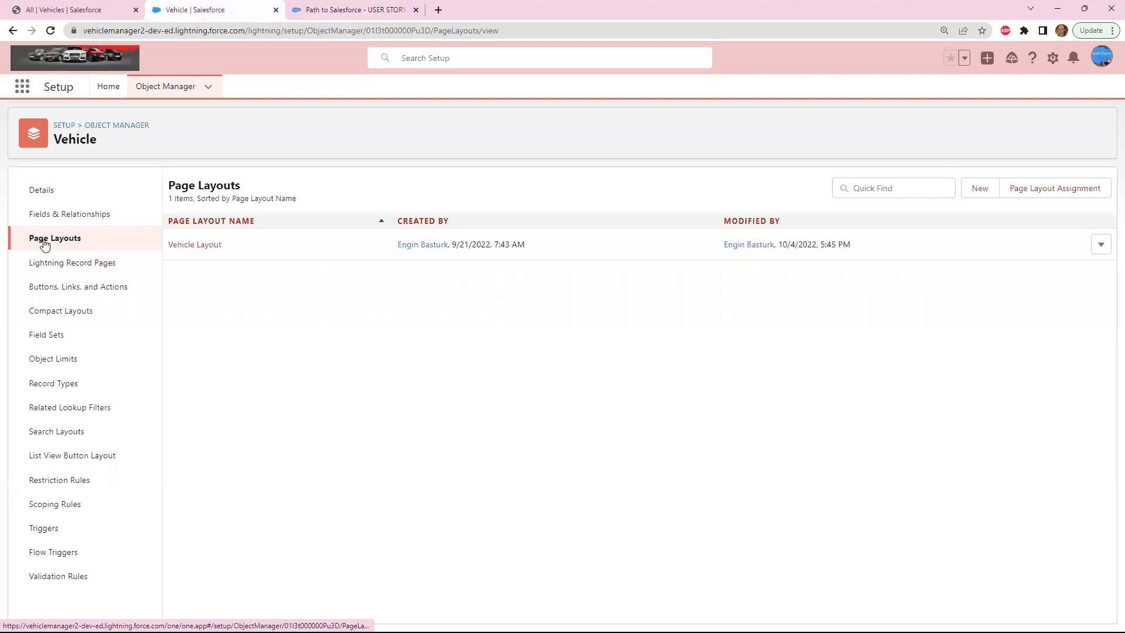
{"action": "left_click", "coordinate": [159, 86]}
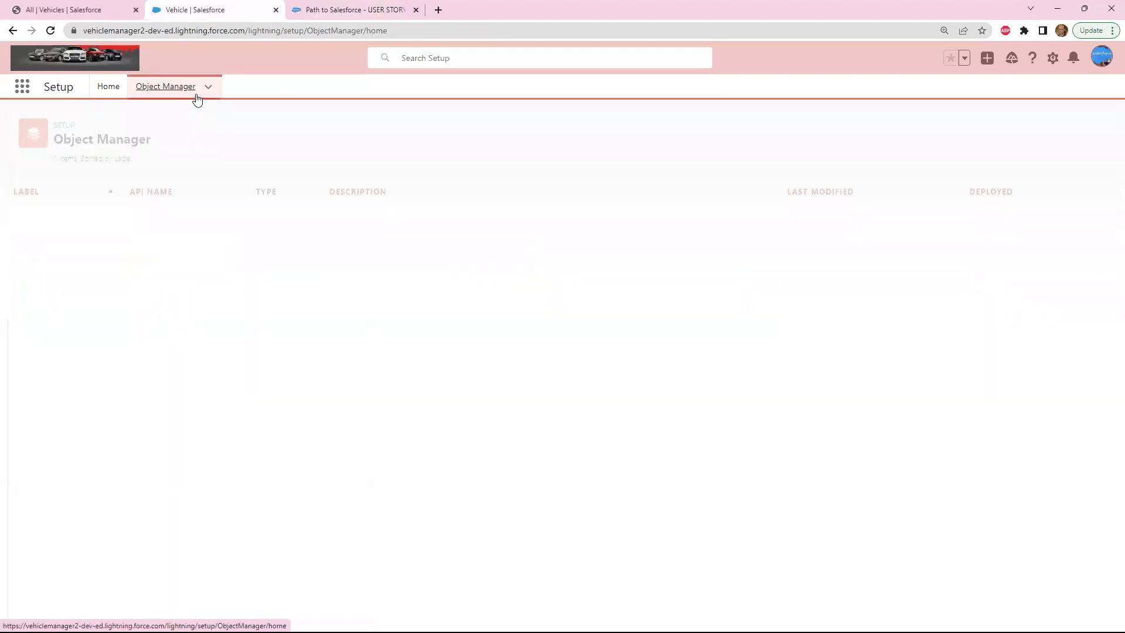
{"action": "left_click", "coordinate": [208, 88]}
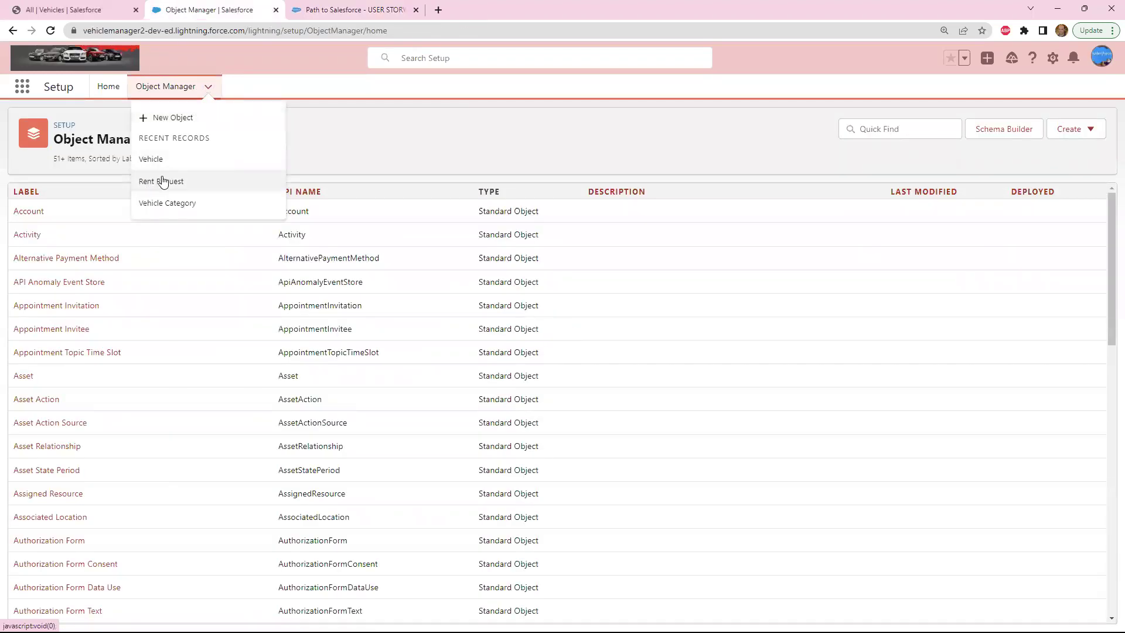
{"action": "left_click", "coordinate": [164, 204]}
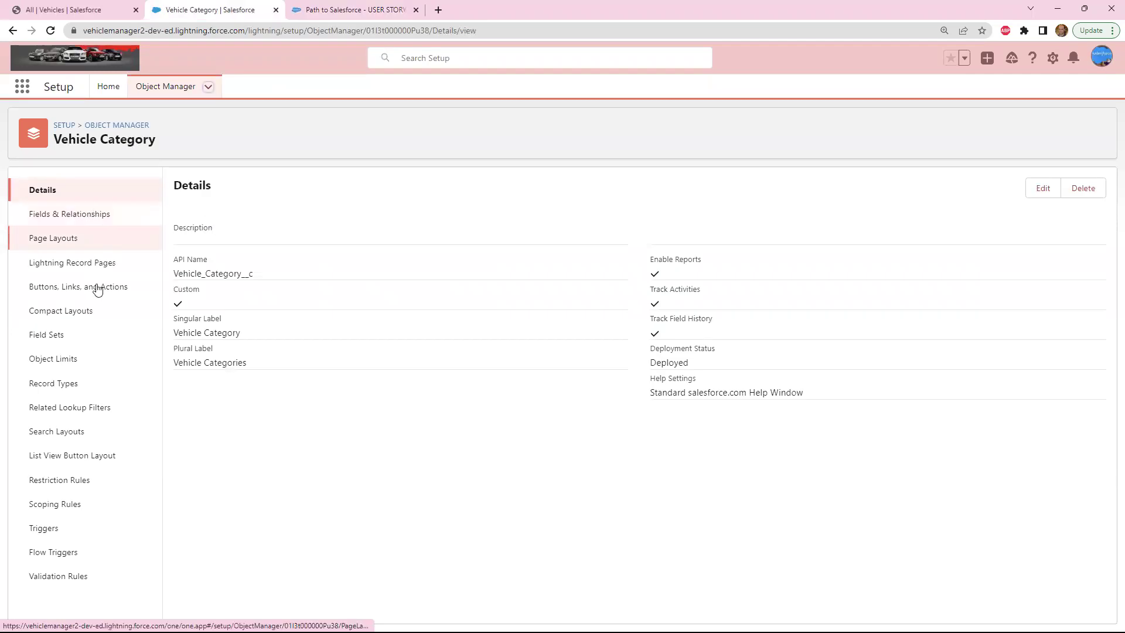
{"action": "left_click", "coordinate": [58, 434]}
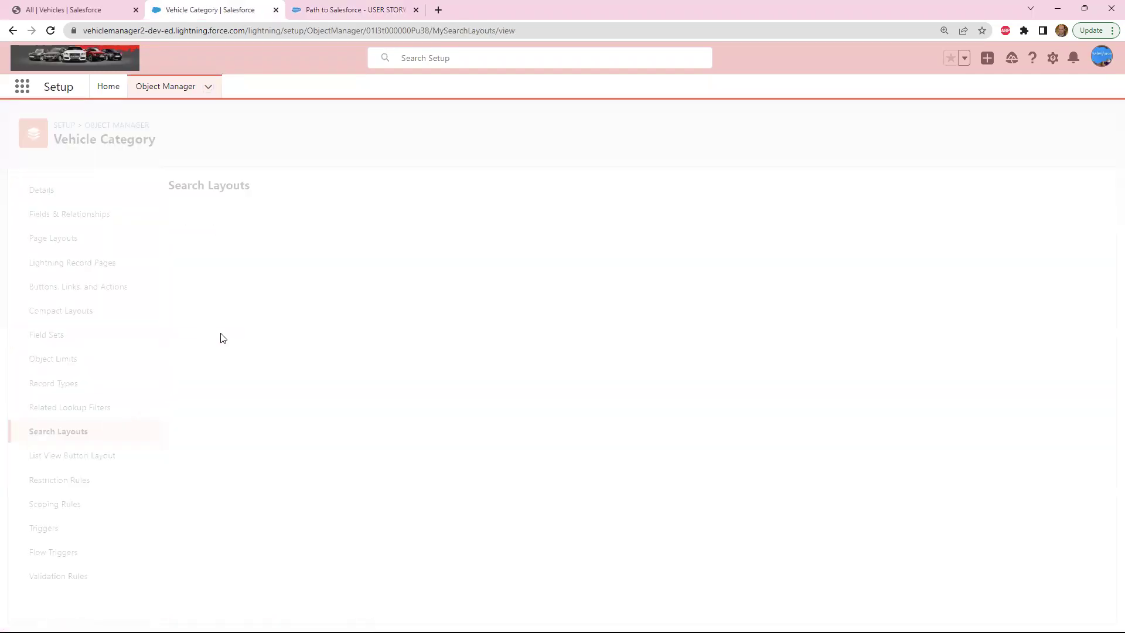
Examine the columns of the Vehicle Categories list in the All and Recently Viewed views, along with the available list view controls.
{"action": "left_click", "coordinate": [105, 8]}
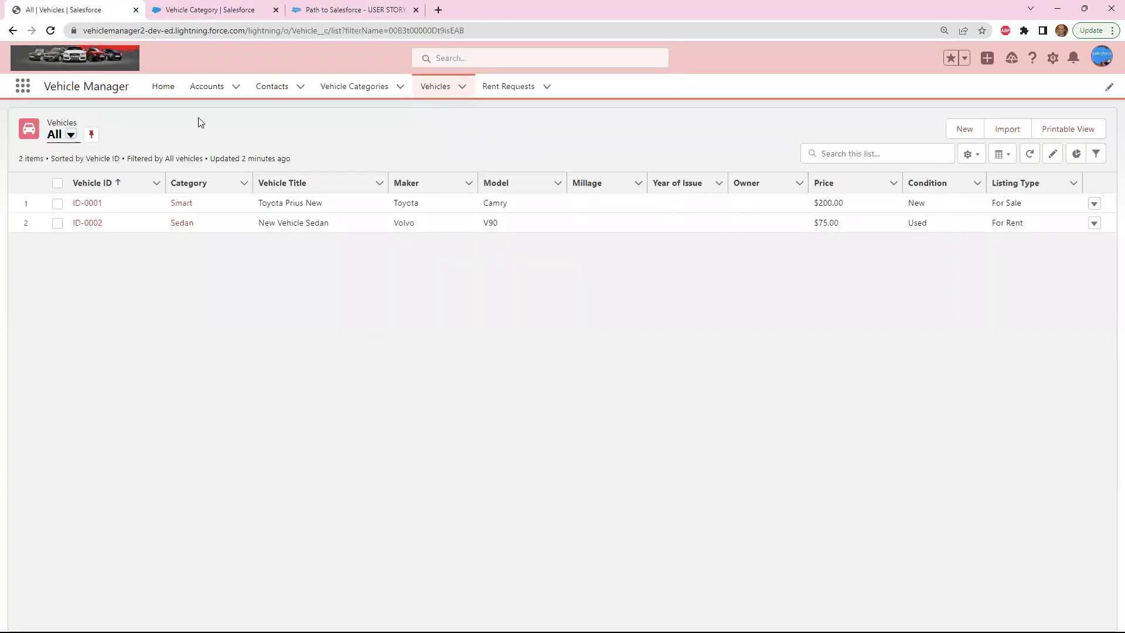
{"action": "left_click", "coordinate": [352, 88]}
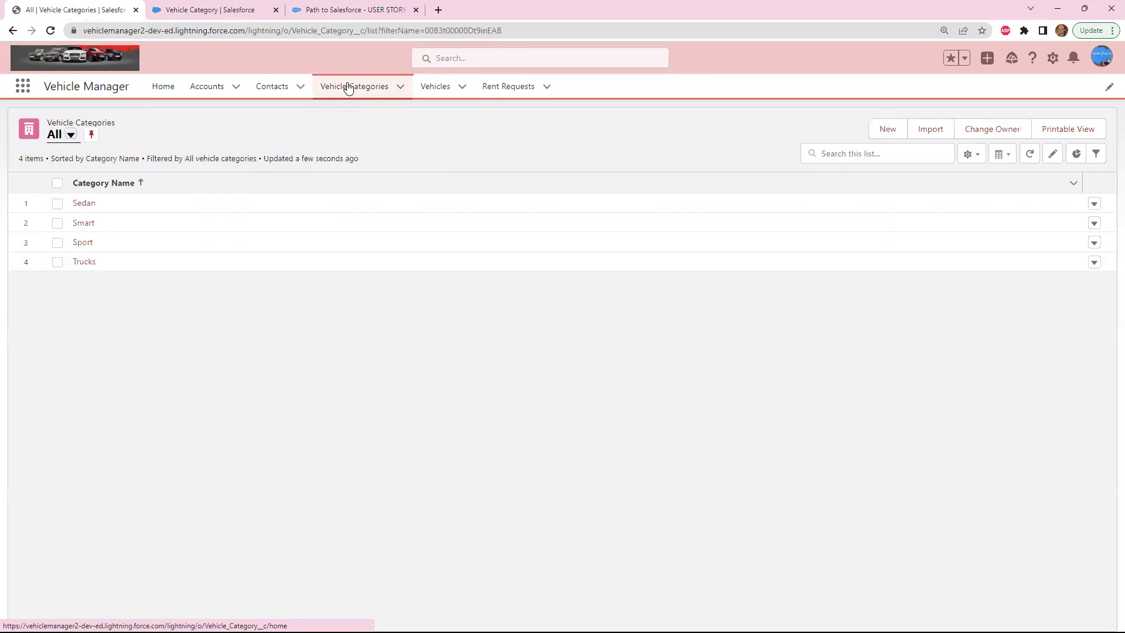
{"action": "left_click", "coordinate": [71, 136]}
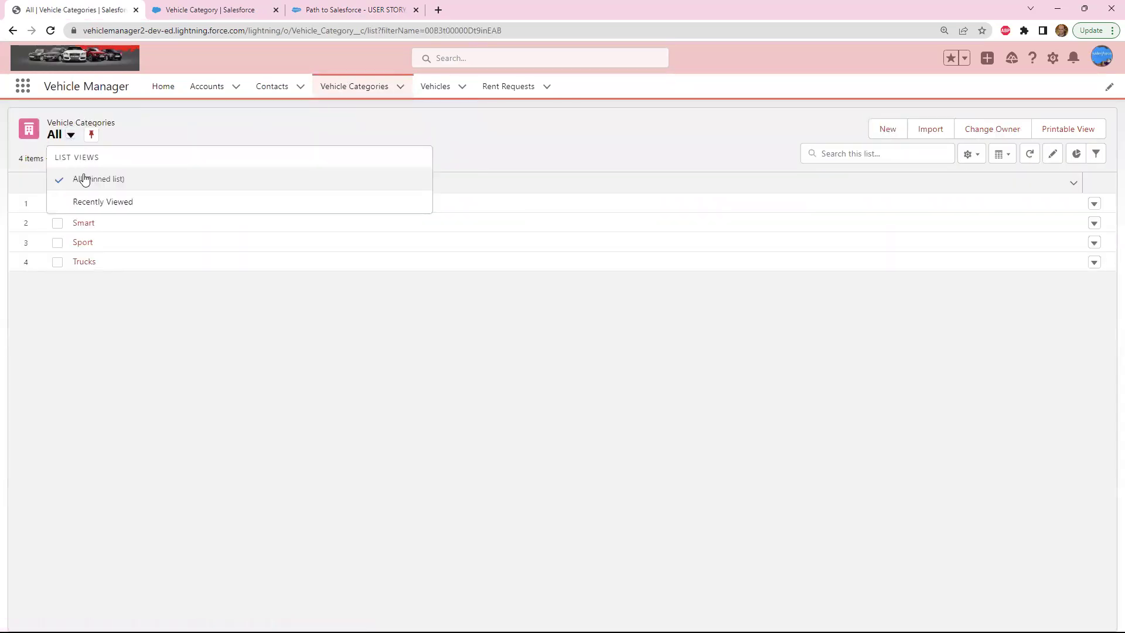
{"action": "left_click", "coordinate": [83, 200]}
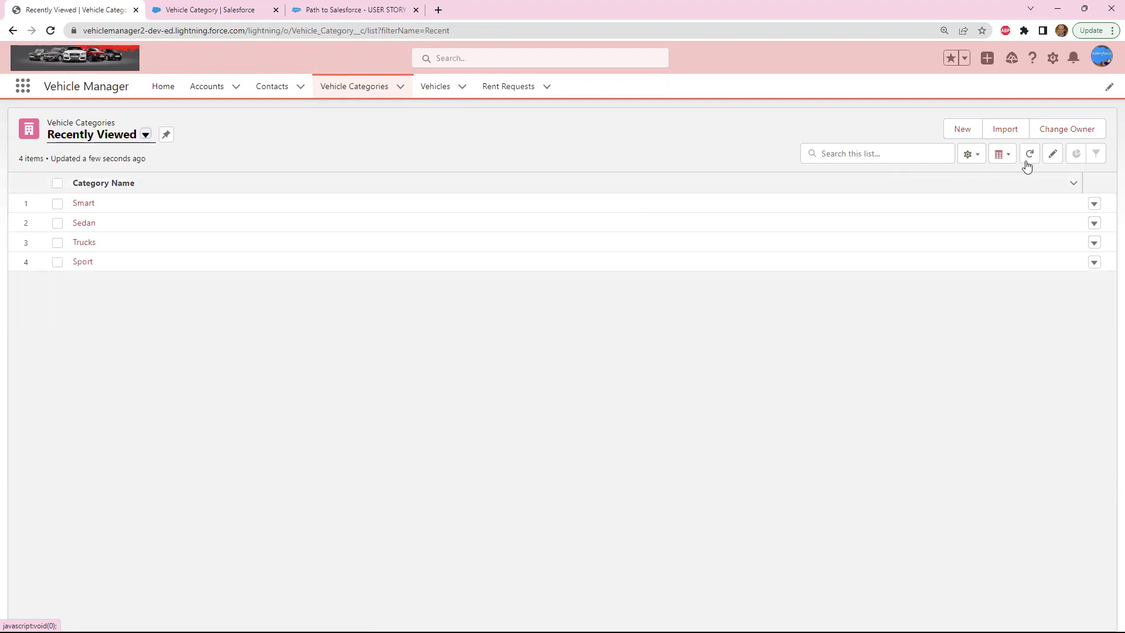
{"action": "left_click", "coordinate": [975, 156]}
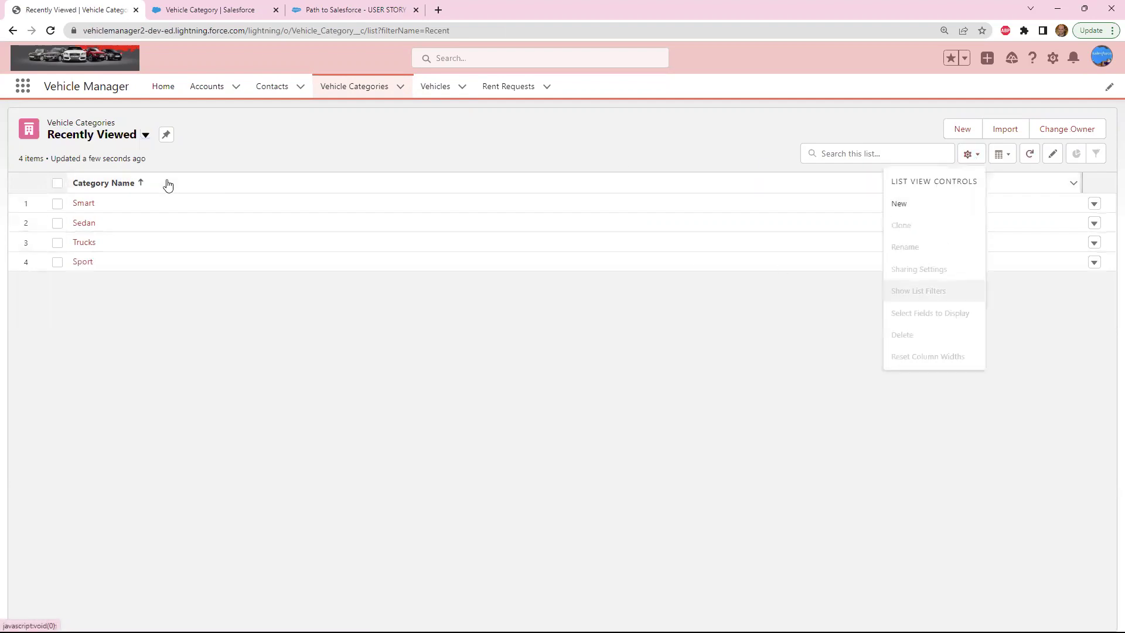
Open Vehicle Category's Default Layout search layout for editing and compare its selected fields with the User Story 25 requirements.
{"action": "key", "text": "ctrl+Tab"}
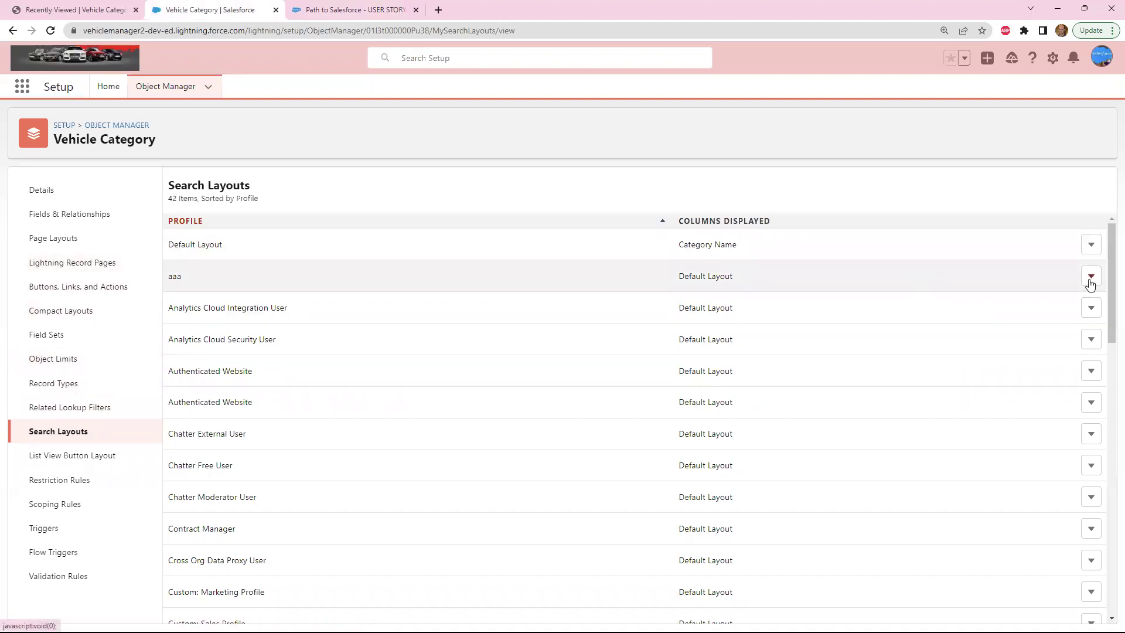
{"action": "left_click", "coordinate": [1092, 243]}
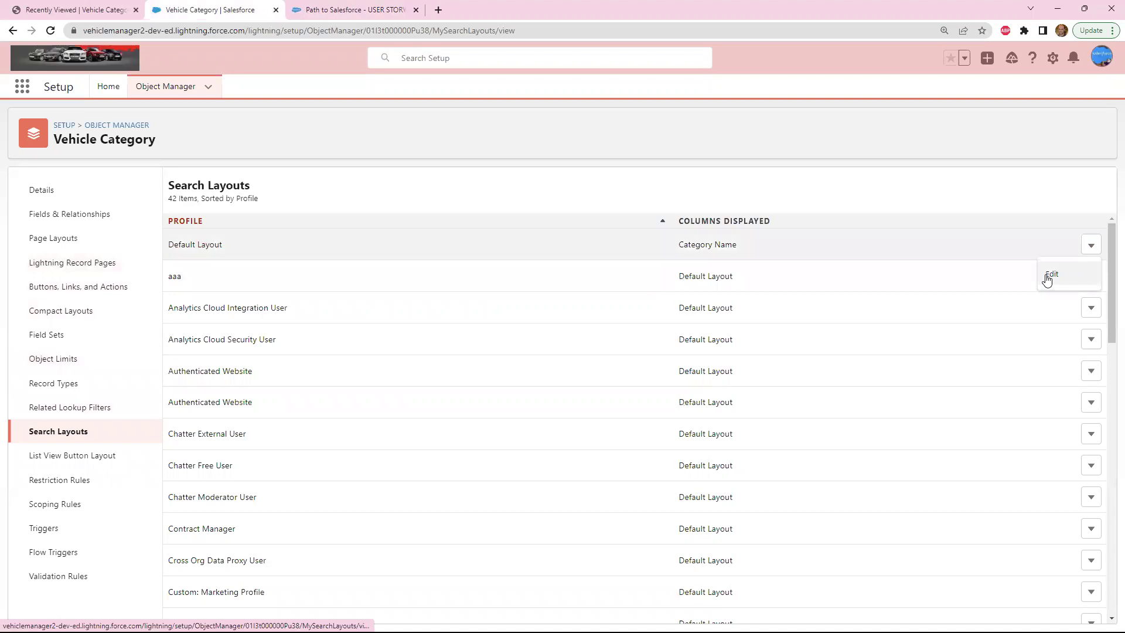
{"action": "left_click", "coordinate": [1048, 276]}
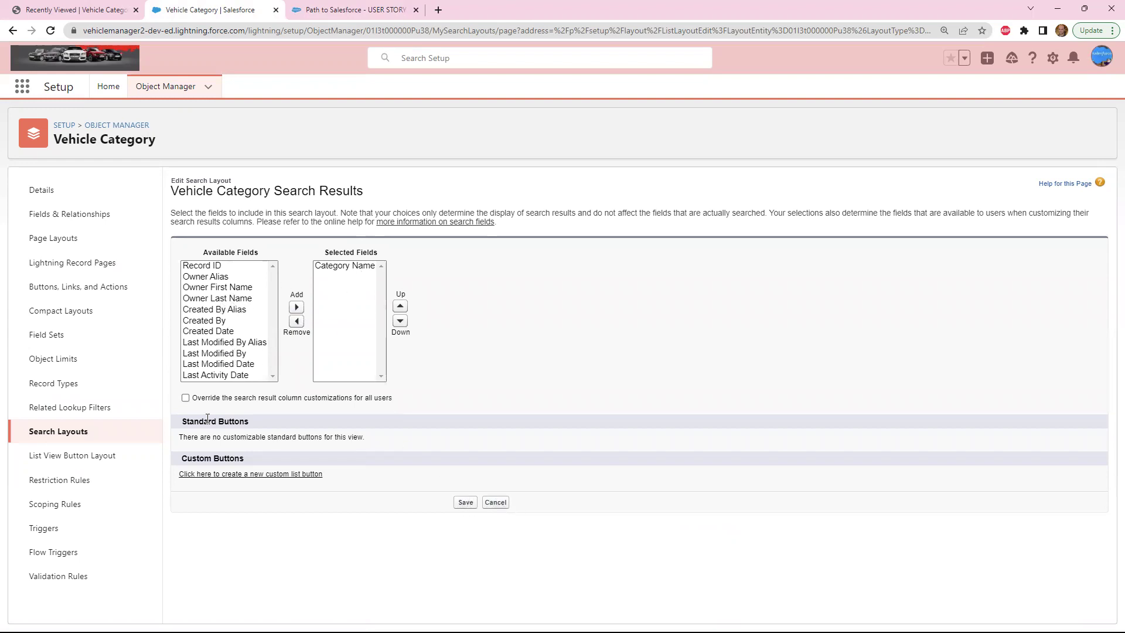
{"action": "left_click", "coordinate": [352, 5]}
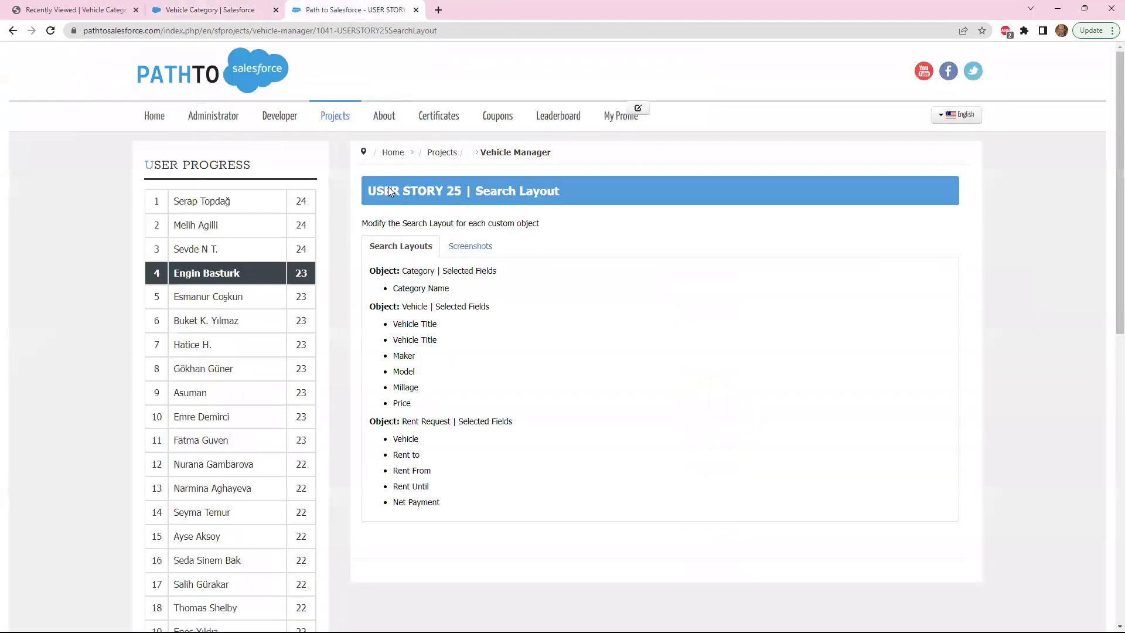
{"action": "left_click", "coordinate": [225, 8]}
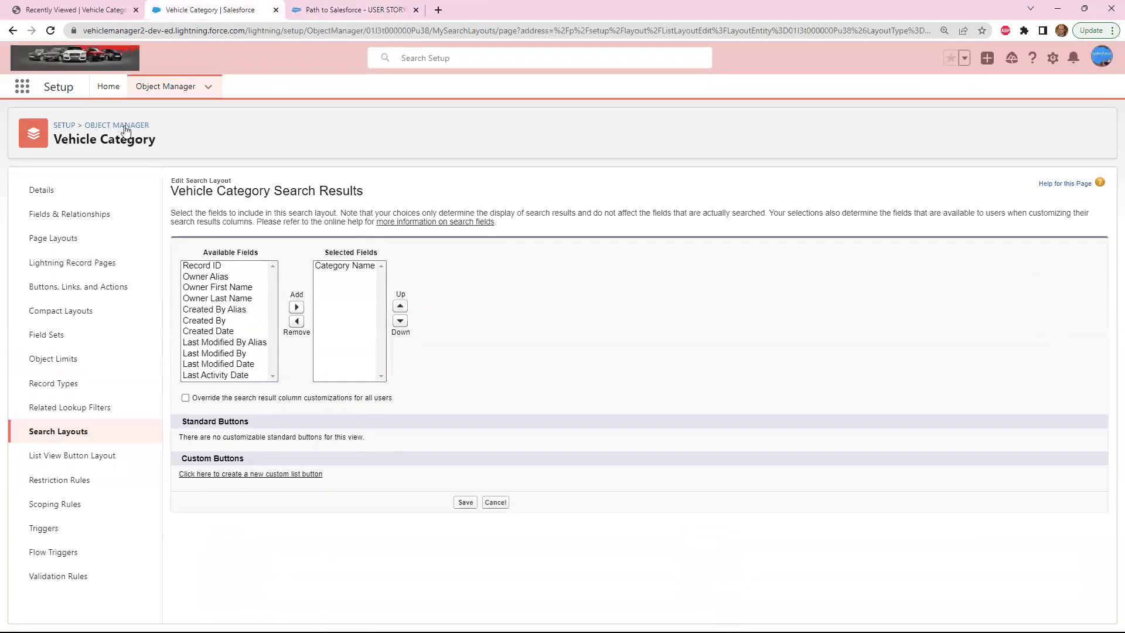
List the Object Manager objects by last modified date and open the Search Layouts of the Vehicle object.
{"action": "left_click", "coordinate": [166, 86]}
{"action": "left_click", "coordinate": [938, 192]}
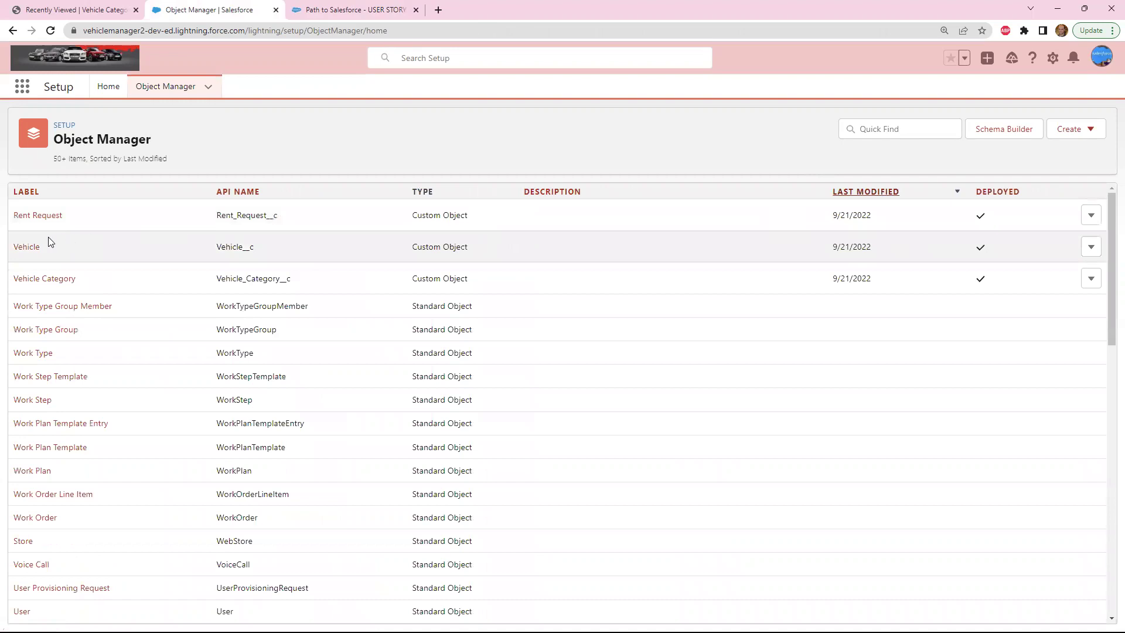
{"action": "left_click", "coordinate": [15, 247]}
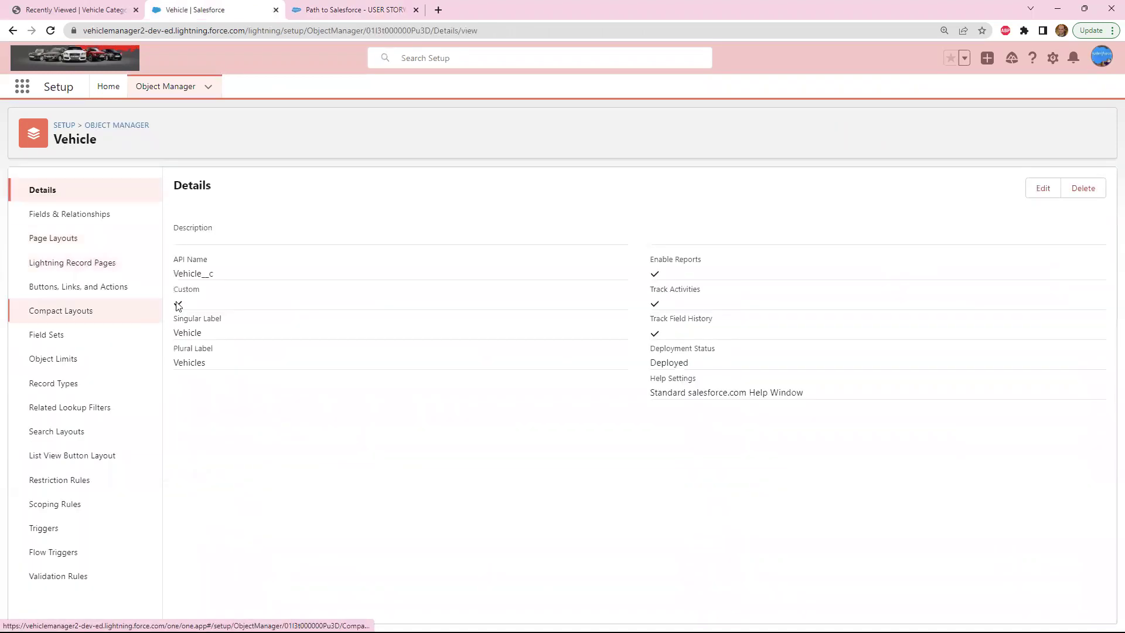
{"action": "left_click", "coordinate": [54, 437]}
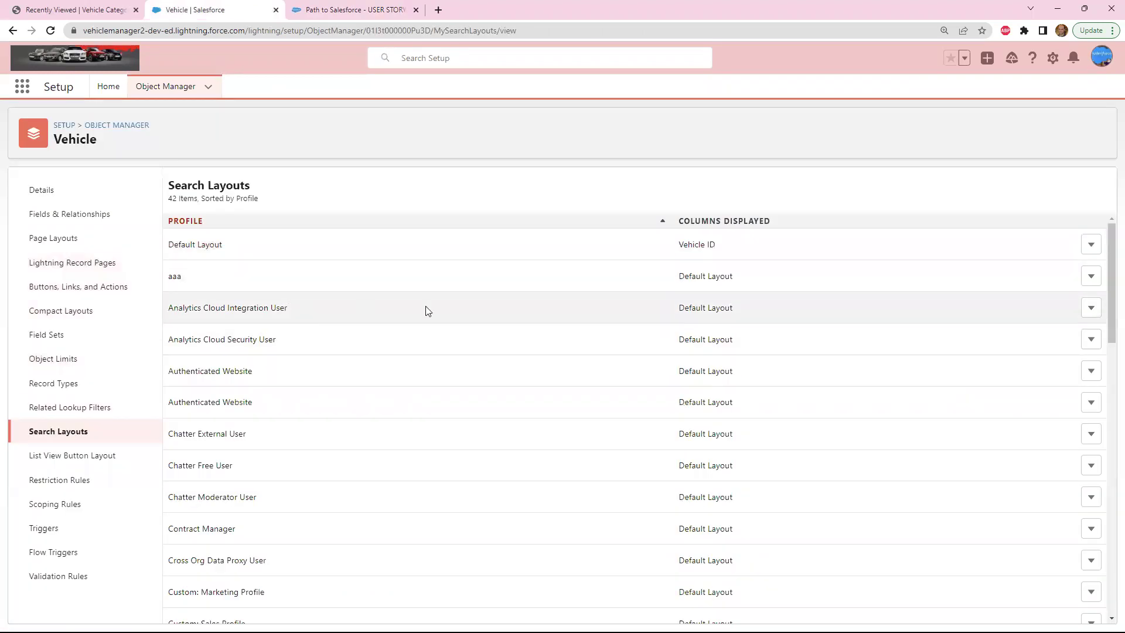
Copy the maker Toyota from the Vehicles list, search for it globally and examine the columns of the Vehicles results.
{"action": "left_click", "coordinate": [105, 9]}
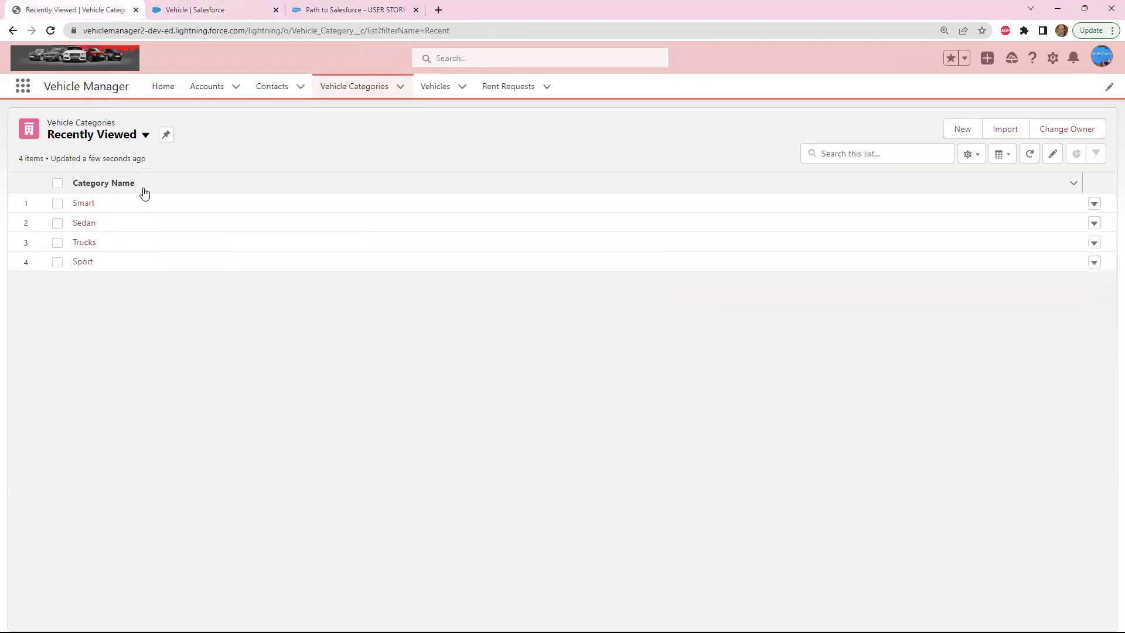
{"action": "left_click", "coordinate": [435, 87]}
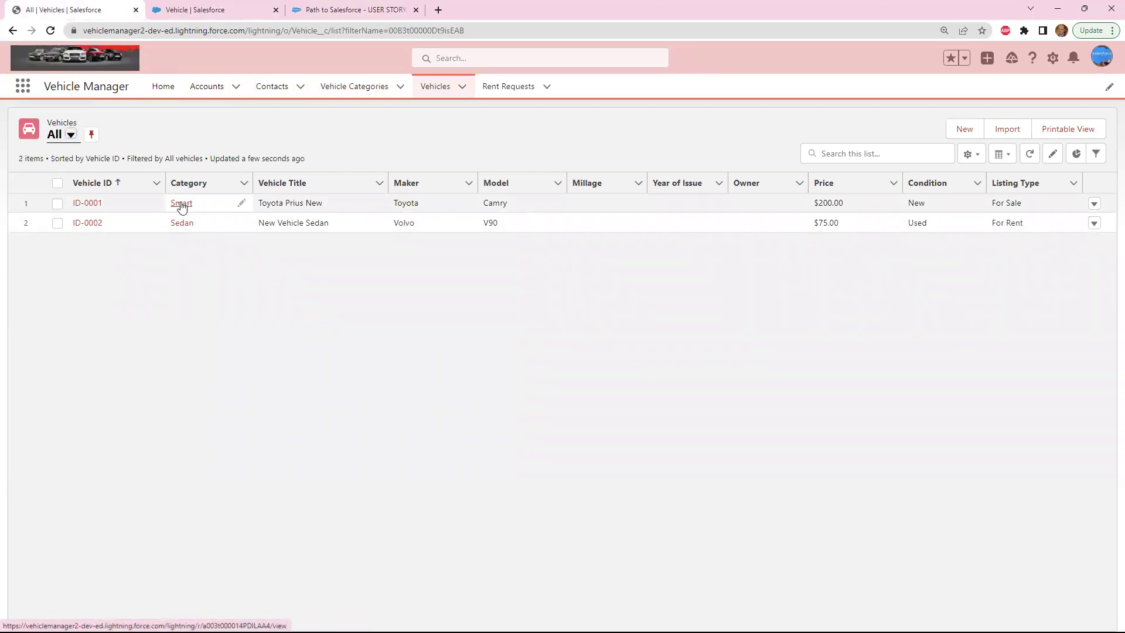
{"action": "double_click", "coordinate": [409, 204]}
{"action": "key", "text": "ctrl+c"}
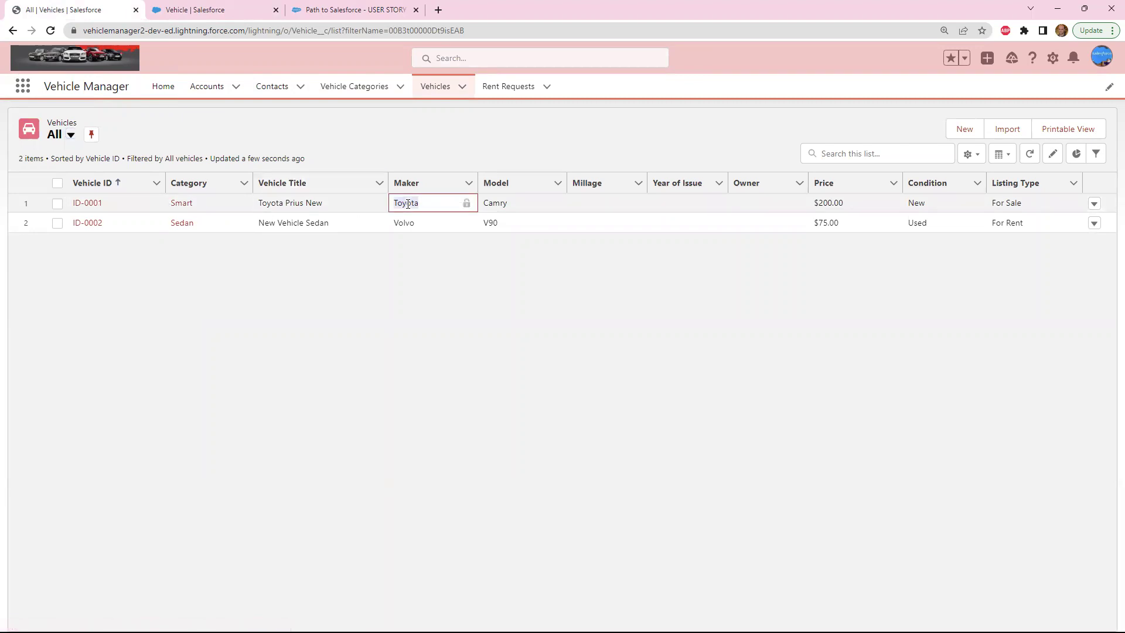
{"action": "left_click", "coordinate": [449, 58]}
{"action": "key", "text": "ctrl+v"}
{"action": "key", "text": "Return"}
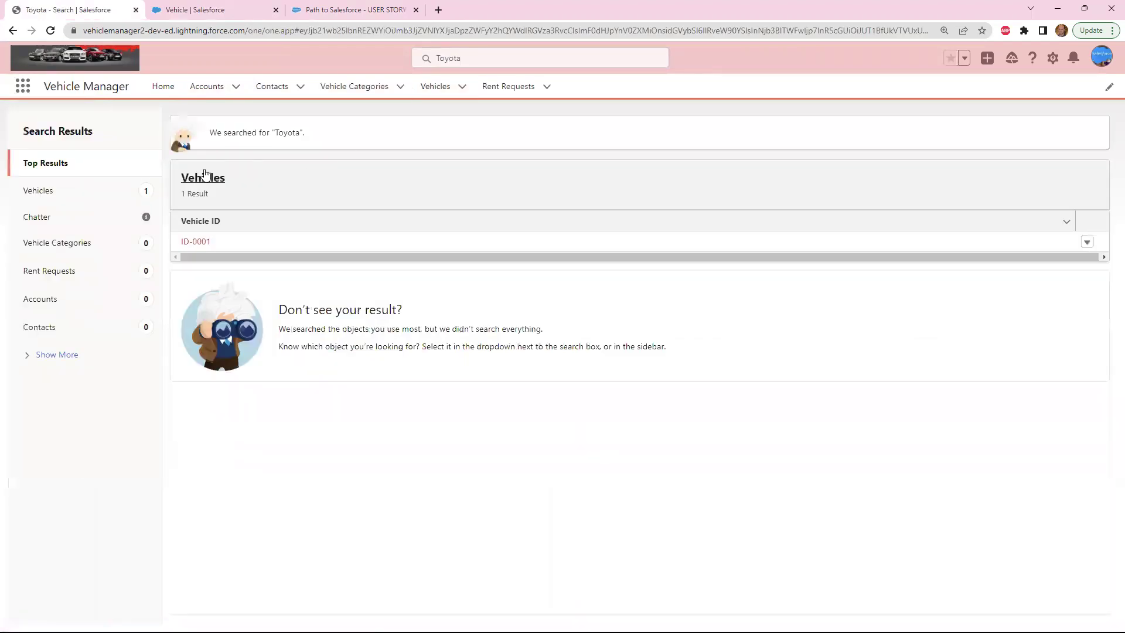
{"action": "left_click", "coordinate": [209, 220]}
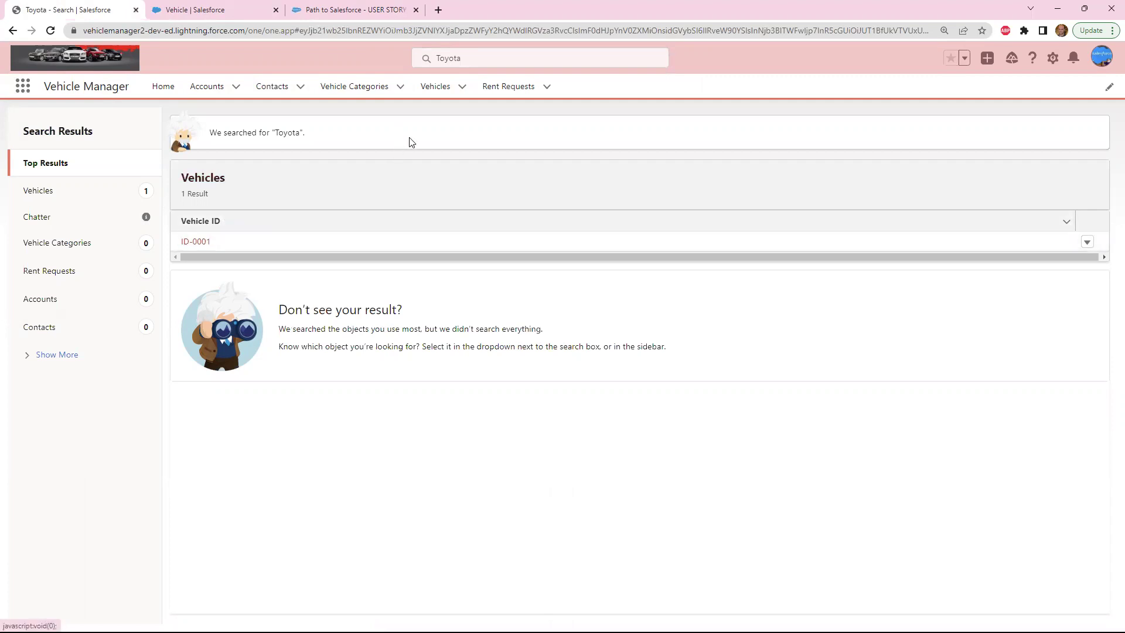
Start a new rent request and check how the Vehicle lookup identifies the recent vehicles, without choosing one.
{"action": "left_click", "coordinate": [502, 89]}
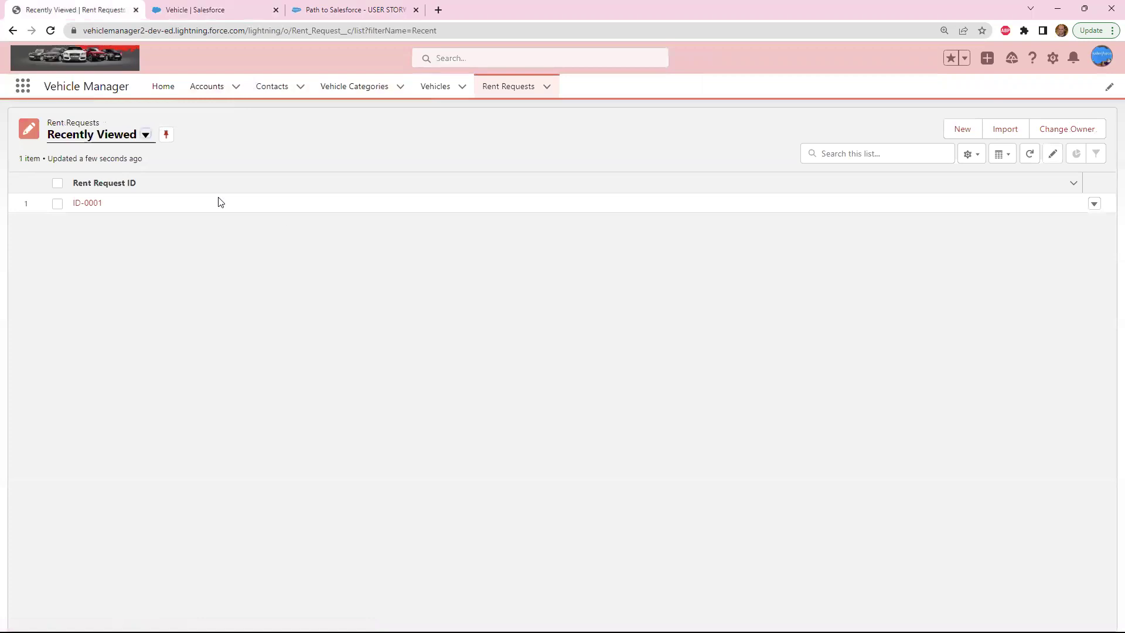
{"action": "left_click", "coordinate": [955, 131]}
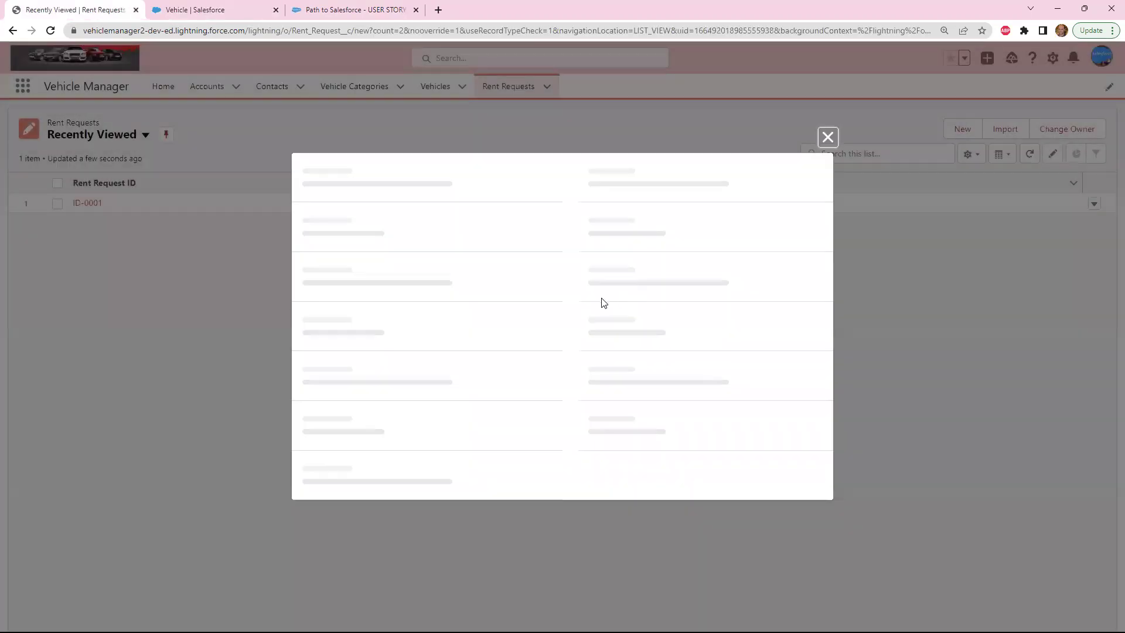
{"action": "left_click", "coordinate": [441, 357]}
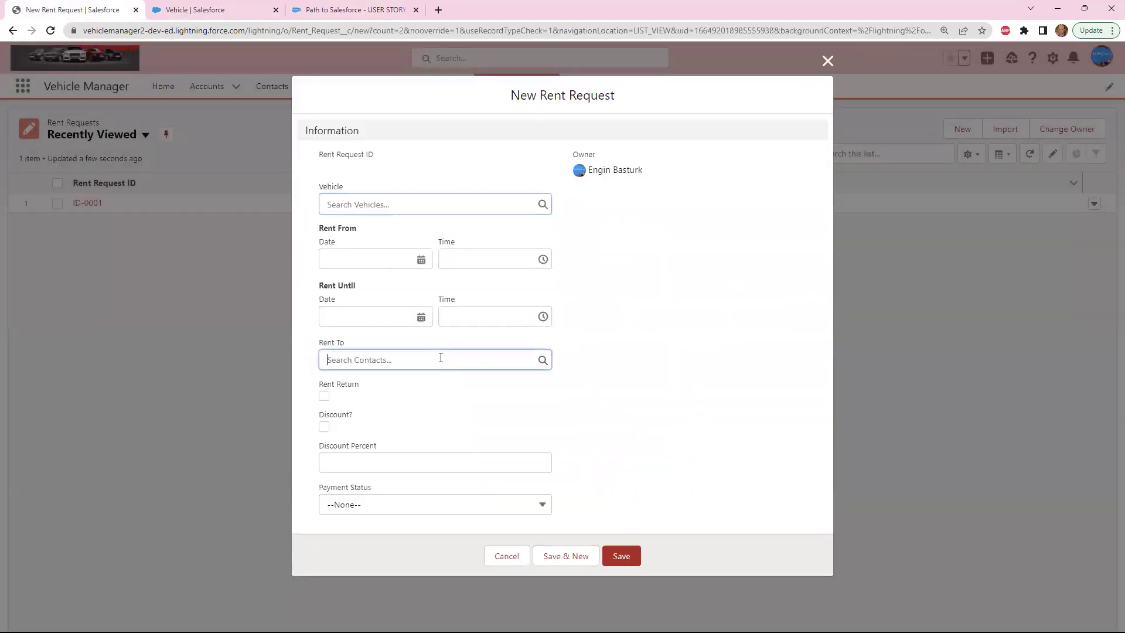
{"action": "left_click", "coordinate": [637, 377]}
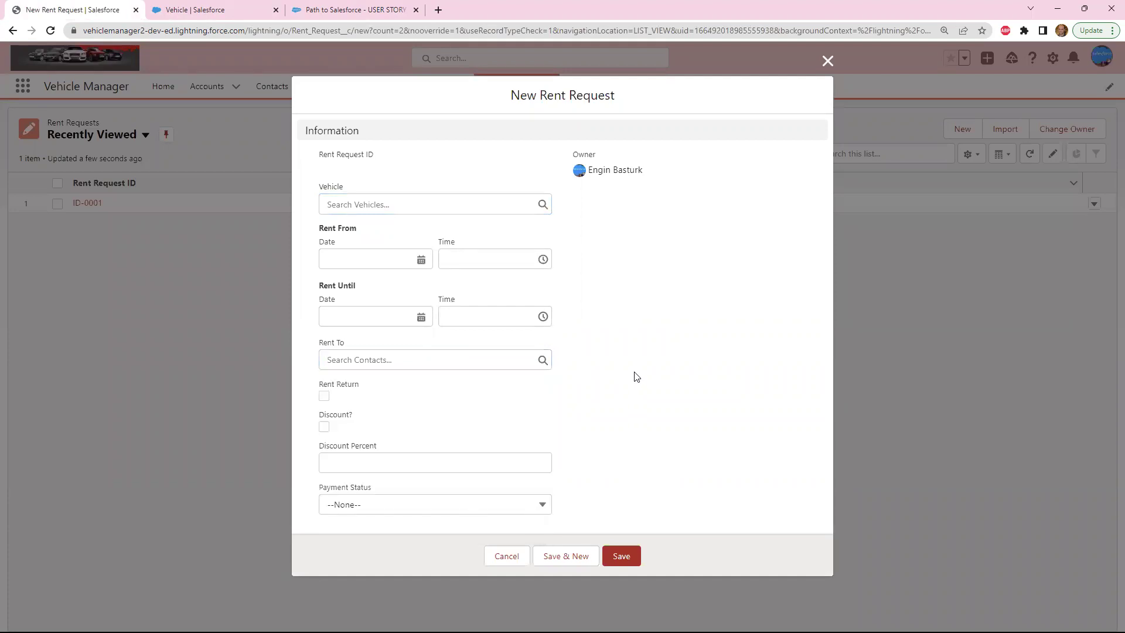
{"action": "left_click", "coordinate": [374, 198]}
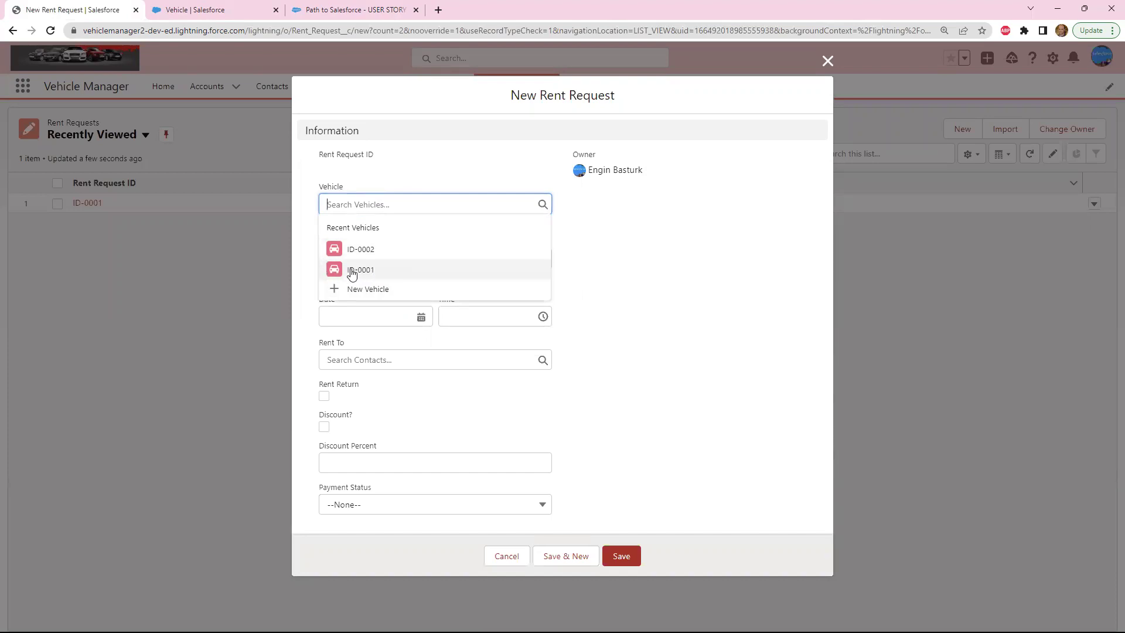
{"action": "left_click", "coordinate": [592, 253]}
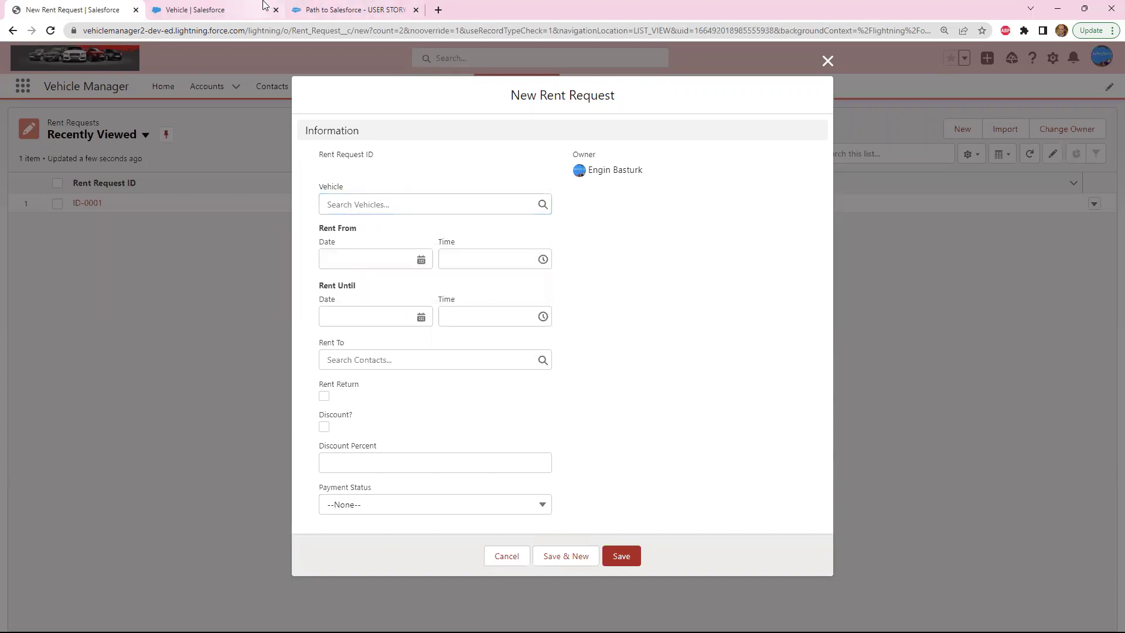
Open the Vehicle object's Default Layout search layout for editing.
{"action": "left_click", "coordinate": [246, 6]}
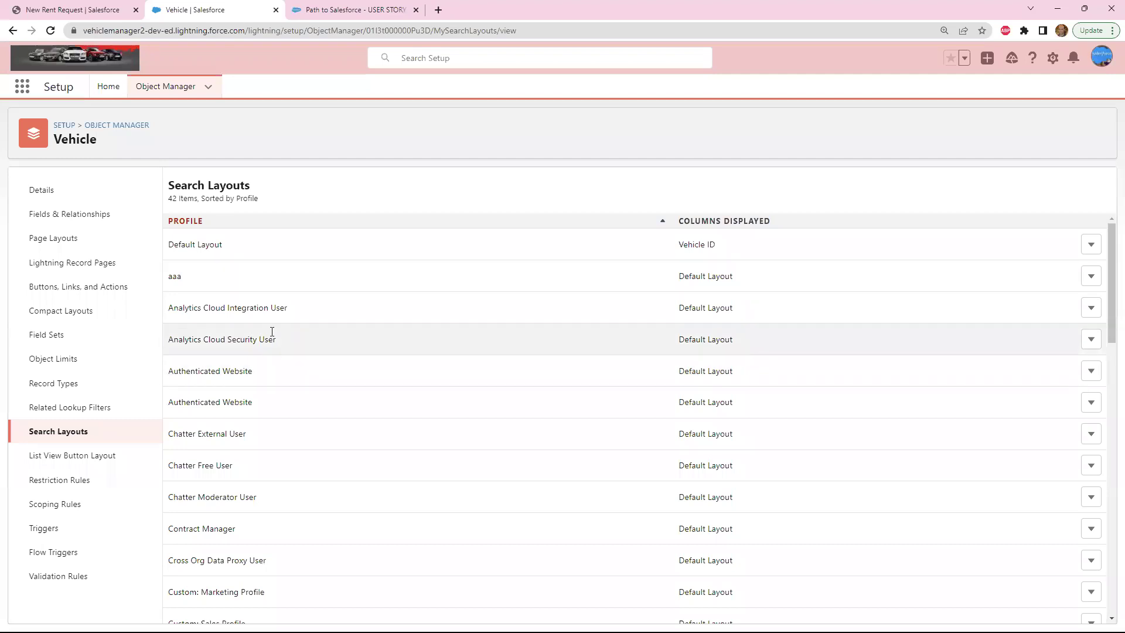
{"action": "left_click", "coordinate": [1089, 242]}
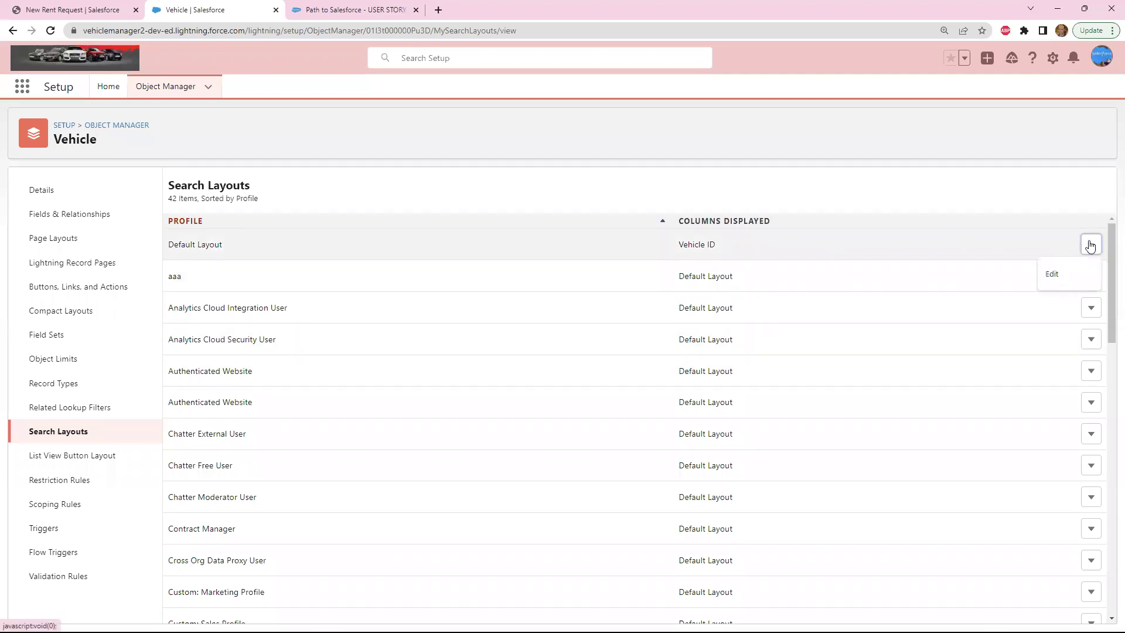
{"action": "left_click", "coordinate": [1047, 272]}
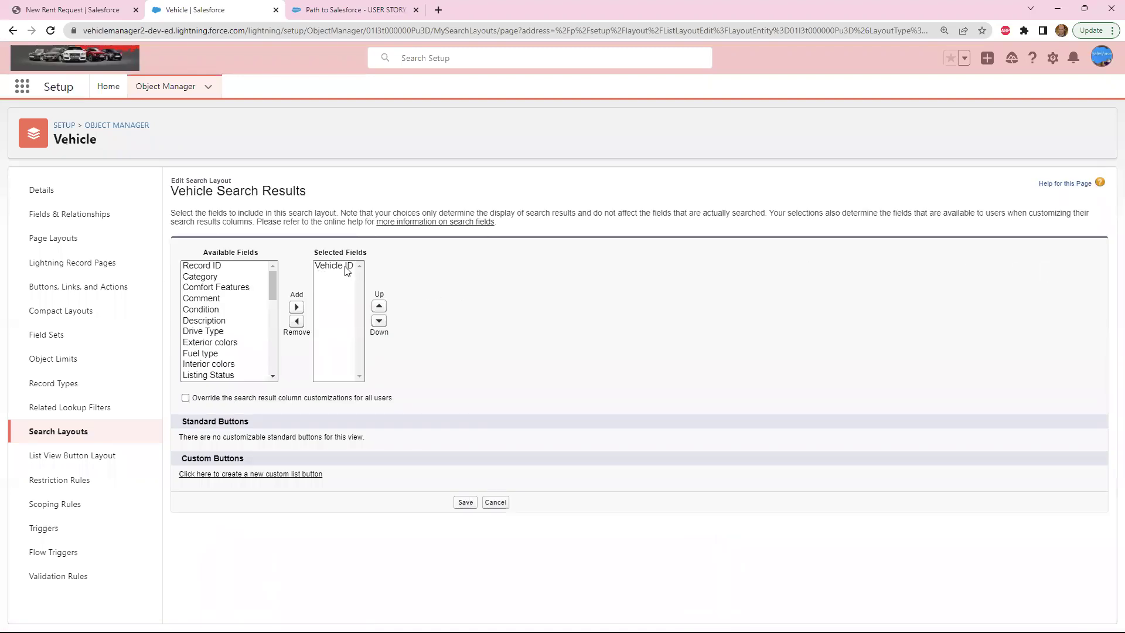
Discard the new rent request form and run a global search for "sedan" in Vehicle Manager.
{"action": "left_click", "coordinate": [73, 9]}
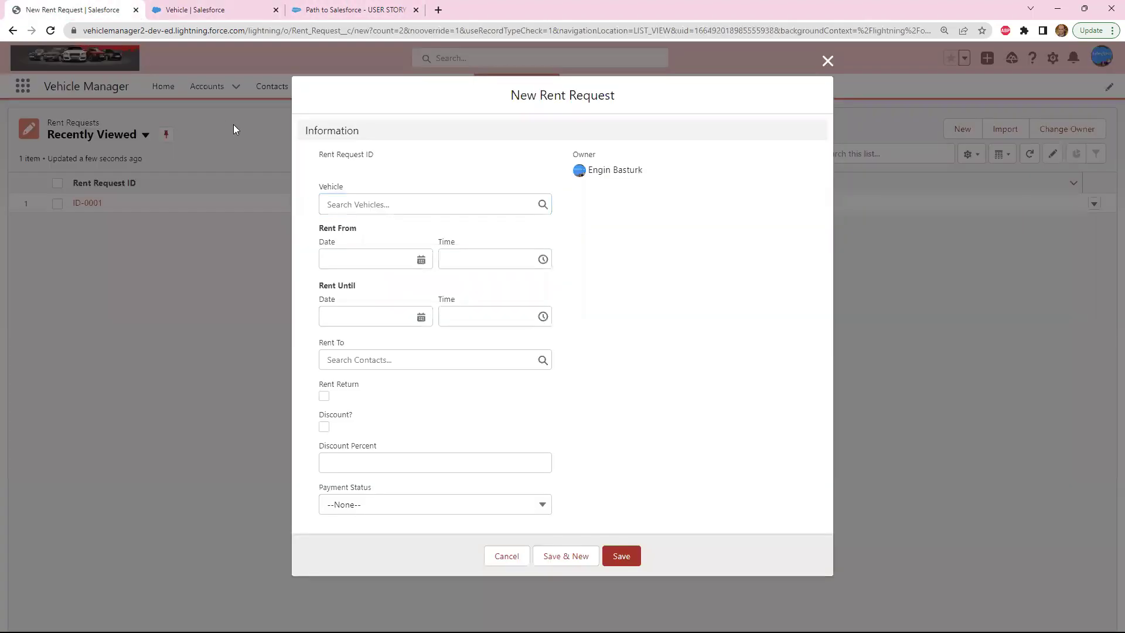
{"action": "left_click", "coordinate": [828, 61]}
{"action": "left_click", "coordinate": [442, 58]}
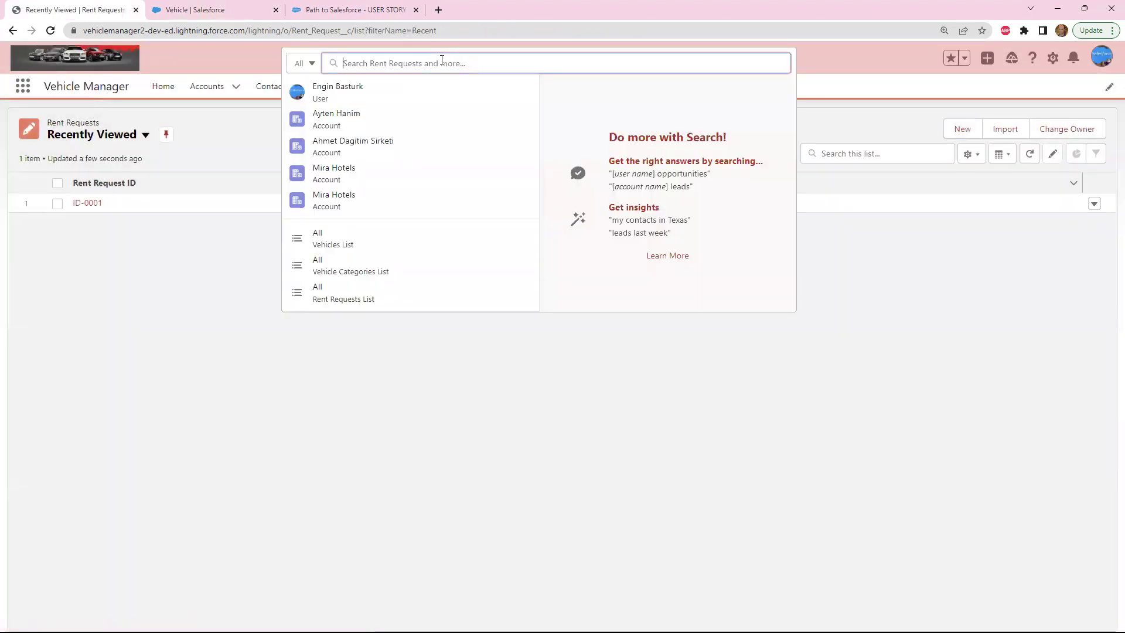
{"action": "type", "text": "sedan"}
{"action": "key", "text": "Return"}
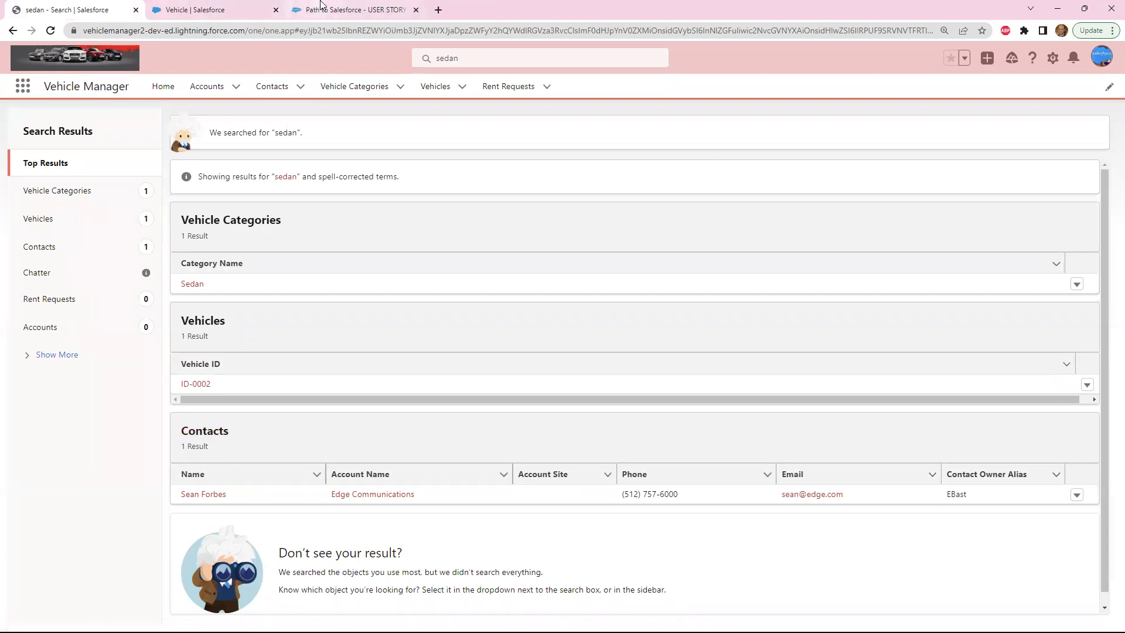
Return to the Vehicle search layout in Setup and add Vehicle Title to the selected fields.
{"action": "left_click", "coordinate": [230, 7]}
{"action": "left_click_drag", "start_coordinate": [273, 285], "coordinate": [276, 352]}
{"action": "left_click", "coordinate": [217, 295]}
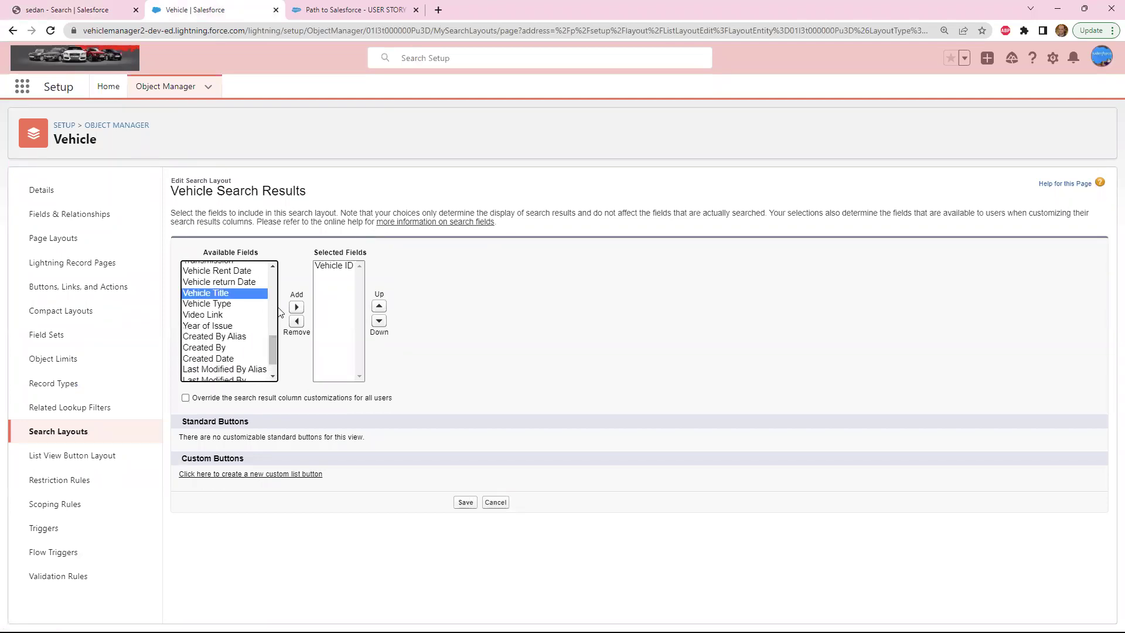
{"action": "left_click", "coordinate": [297, 310]}
Check the required Vehicle fields in User Story 25 and add Maker, Model and Millage to the selected fields.
{"action": "left_click_drag", "start_coordinate": [275, 343], "coordinate": [280, 312]}
{"action": "left_click", "coordinate": [405, 9]}
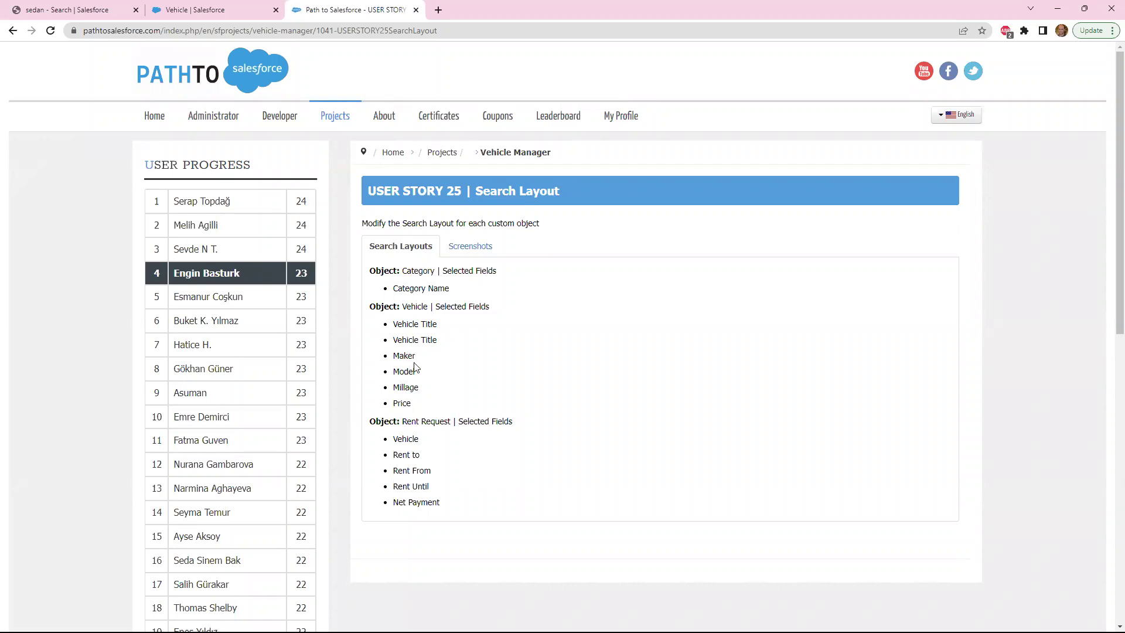
{"action": "left_click", "coordinate": [194, 9]}
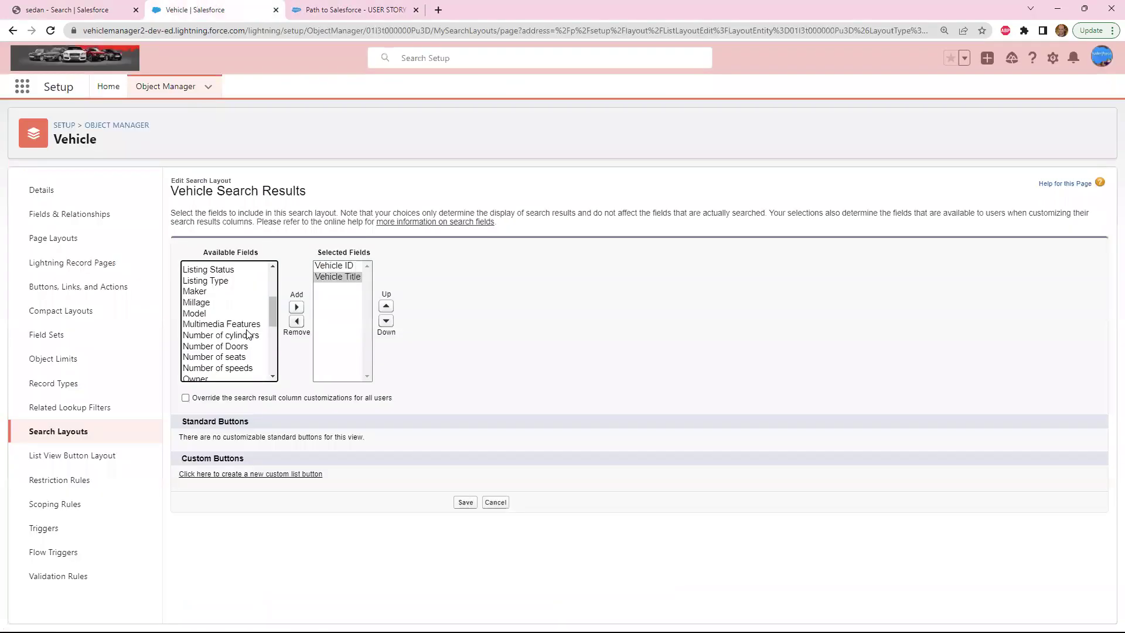
{"action": "left_click", "coordinate": [200, 292]}
{"action": "left_click", "coordinate": [296, 307]}
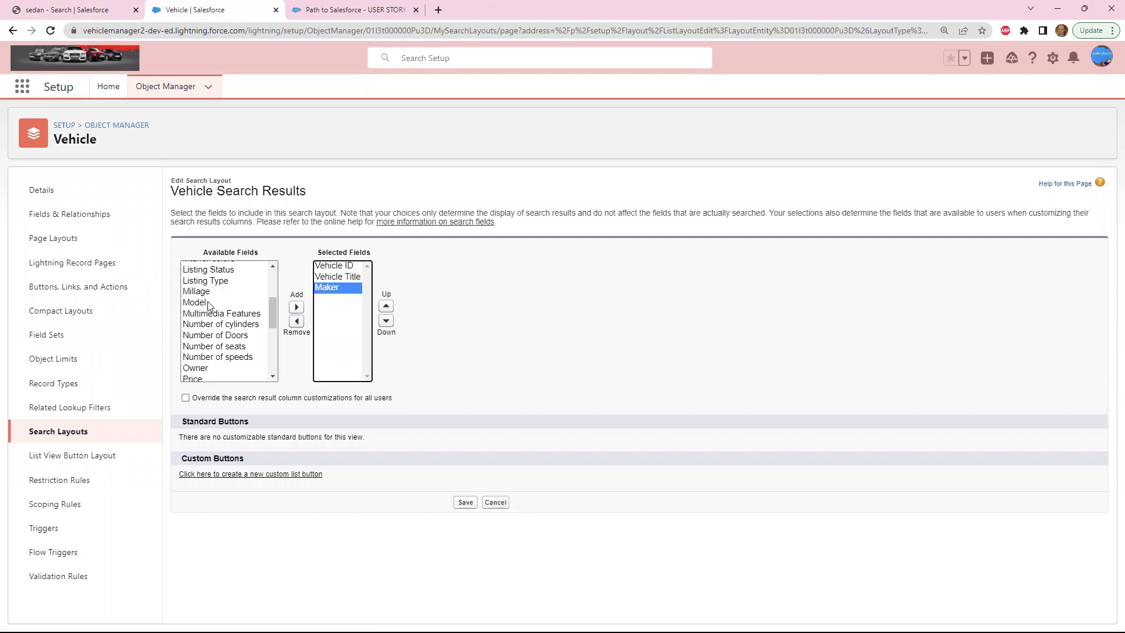
{"action": "left_click", "coordinate": [296, 307]}
{"action": "left_click", "coordinate": [196, 292]}
{"action": "left_click", "coordinate": [296, 308]}
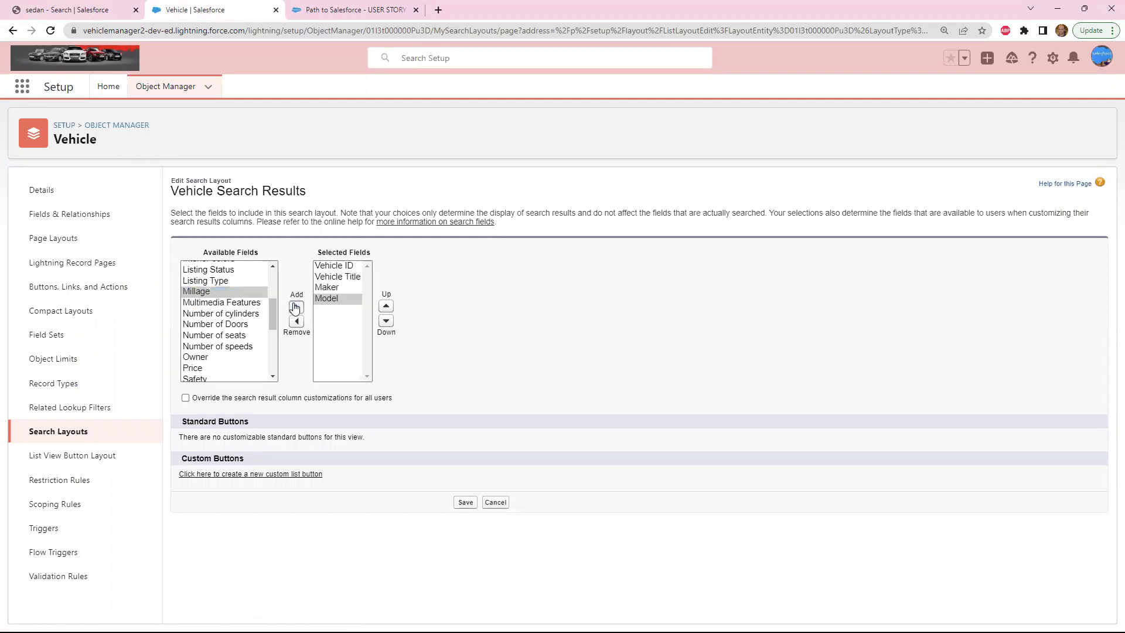
Add Price to the selected fields and save the Vehicle search layout.
{"action": "left_click_drag", "start_coordinate": [271, 308], "coordinate": [271, 317]}
{"action": "left_click", "coordinate": [194, 333]}
{"action": "left_click", "coordinate": [295, 307]}
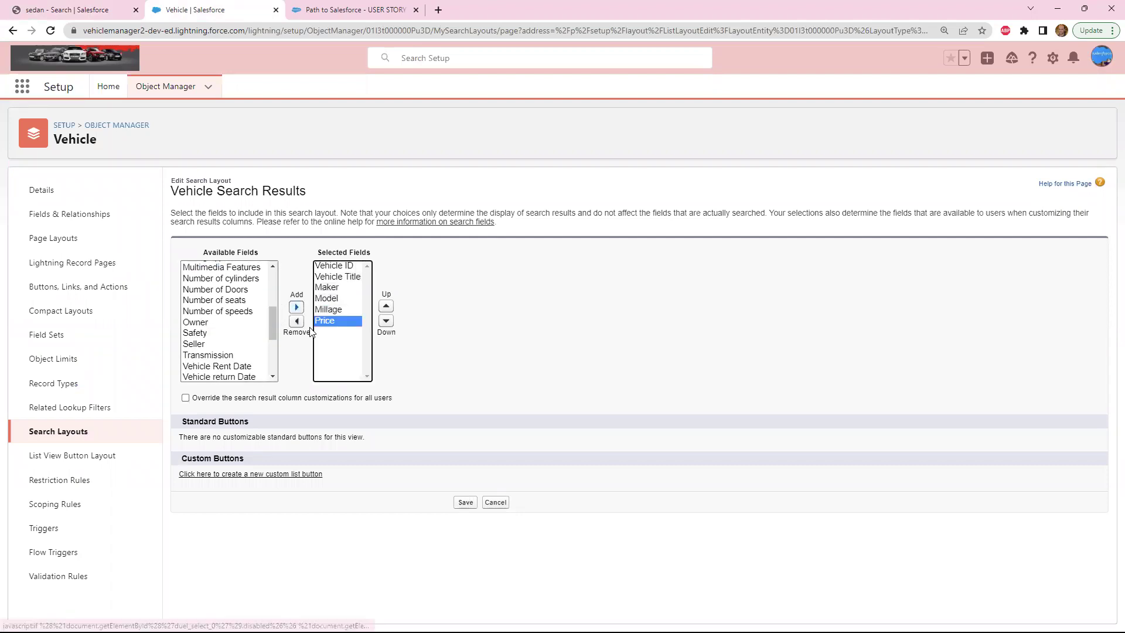
{"action": "left_click", "coordinate": [464, 503]}
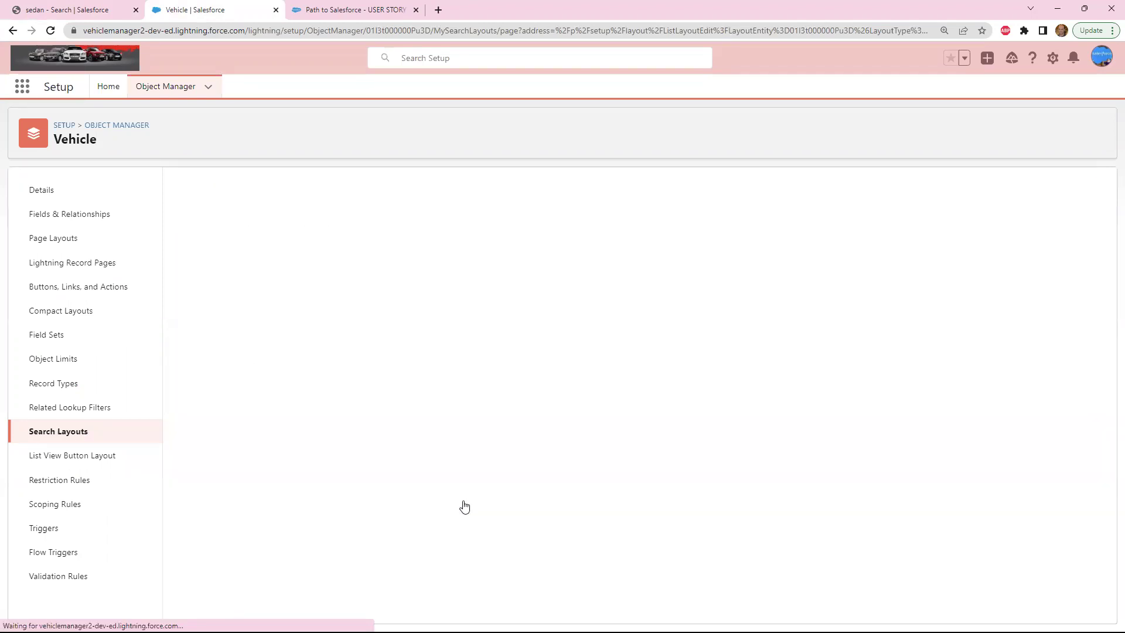
Rerun the global search for "sedan", reload the page and examine the columns of the Vehicles results.
{"action": "left_click", "coordinate": [66, 5]}
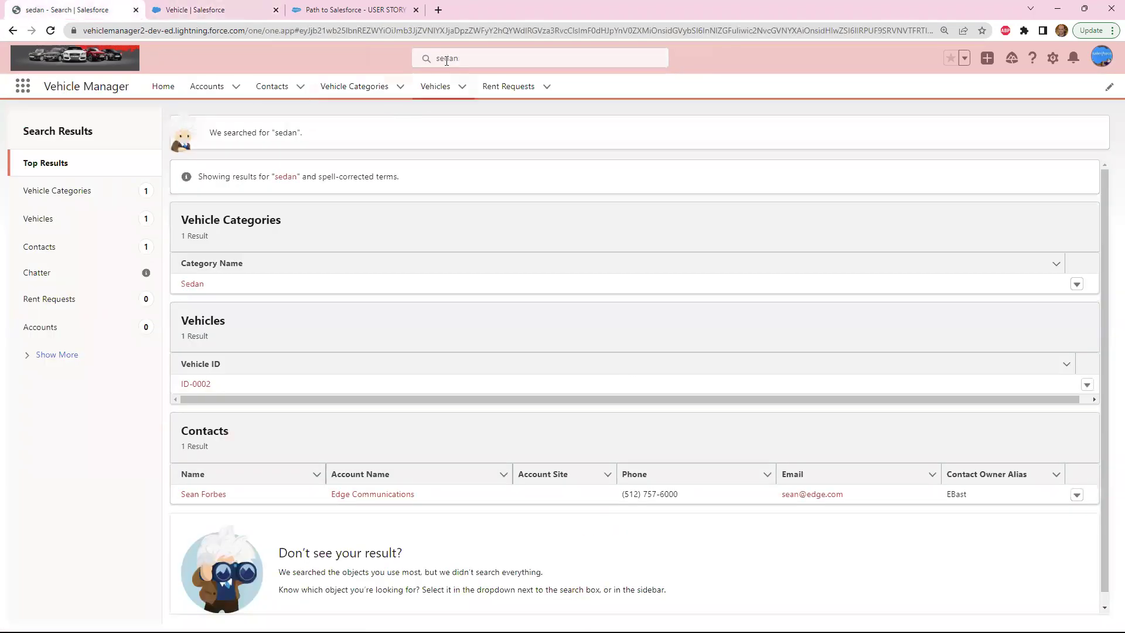
{"action": "left_click", "coordinate": [422, 57]}
{"action": "key", "text": "Return"}
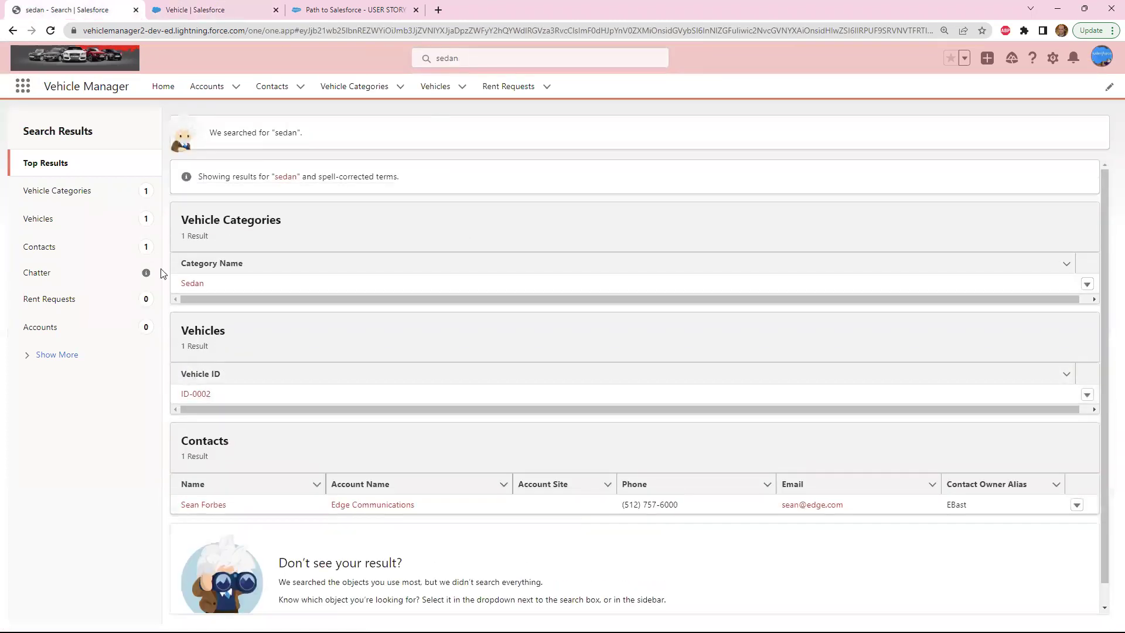
{"action": "left_click", "coordinate": [52, 32]}
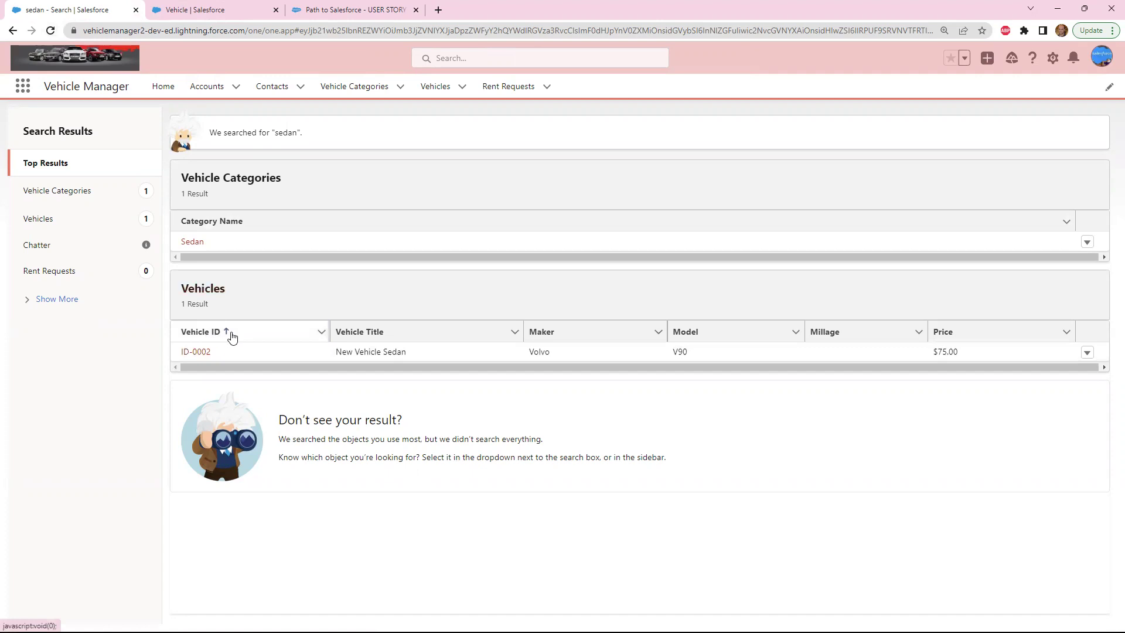
{"action": "left_click", "coordinate": [378, 339]}
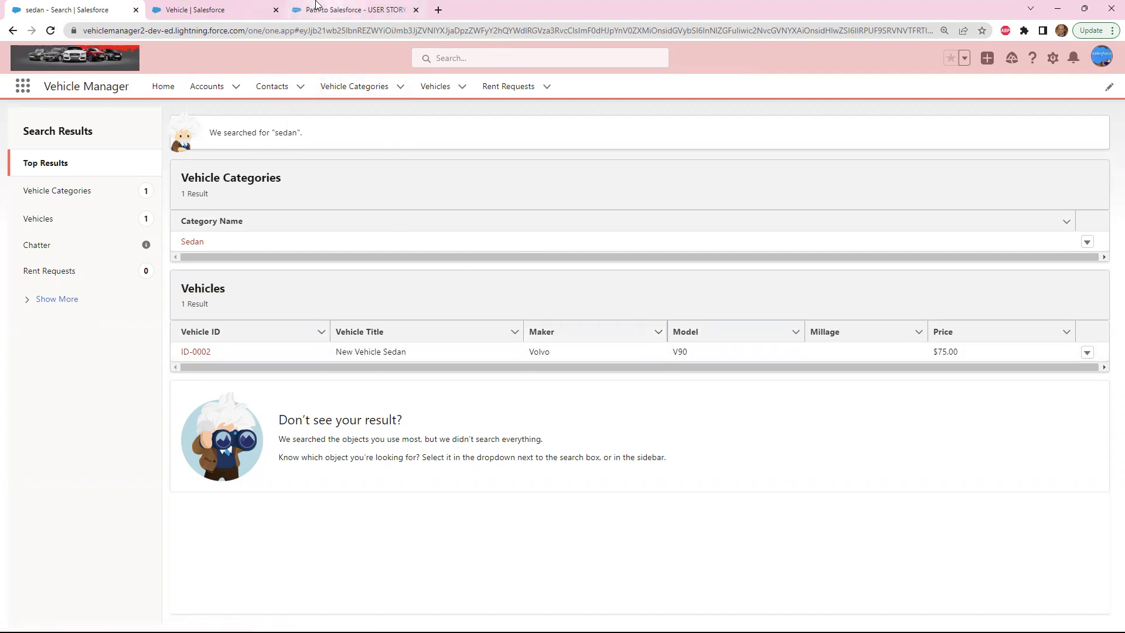
Read the selected fields required for the Rent Request object in User Story 25 and return to Setup.
{"action": "left_click", "coordinate": [352, 6]}
{"action": "scroll", "coordinate": [564, 334], "scroll_direction": "down", "scroll_amount": 1}
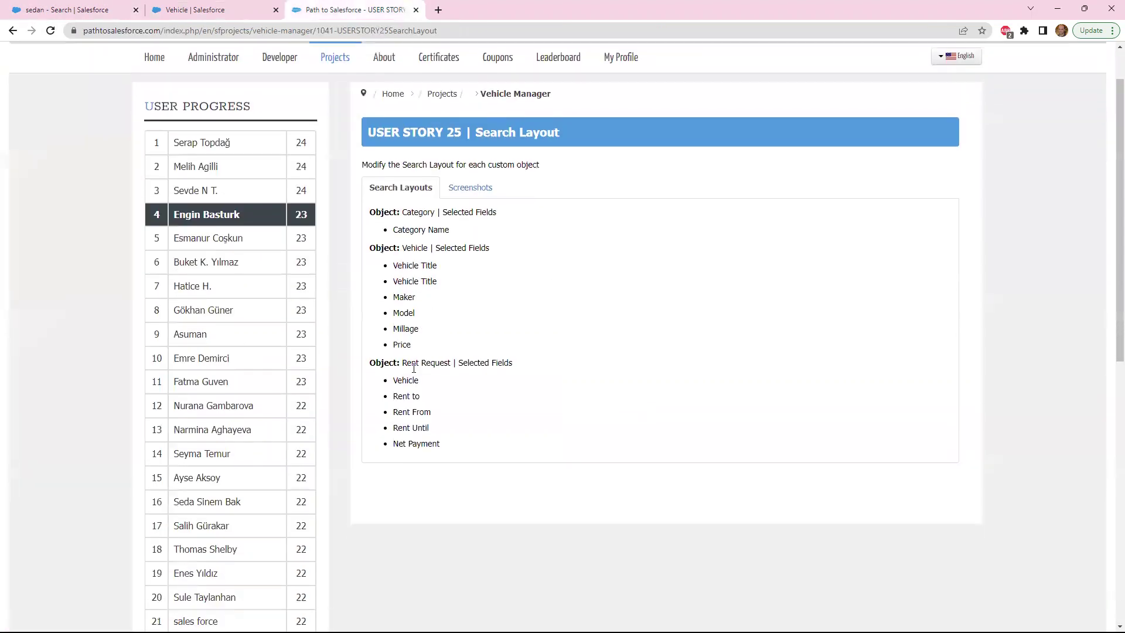
{"action": "left_click", "coordinate": [217, 8]}
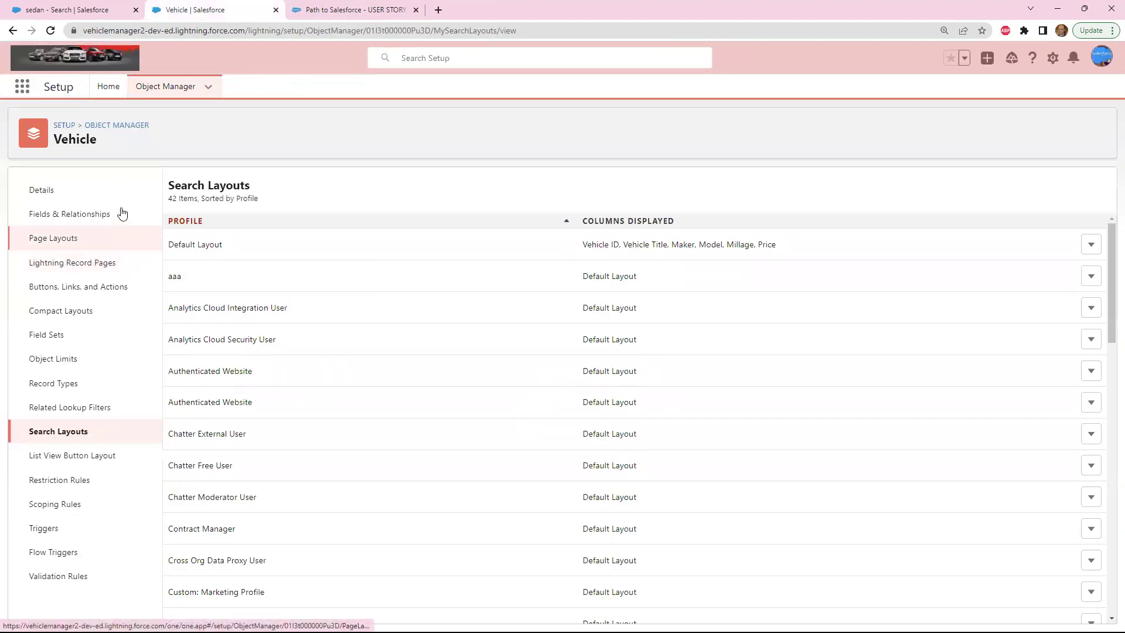
{"action": "left_click", "coordinate": [118, 125]}
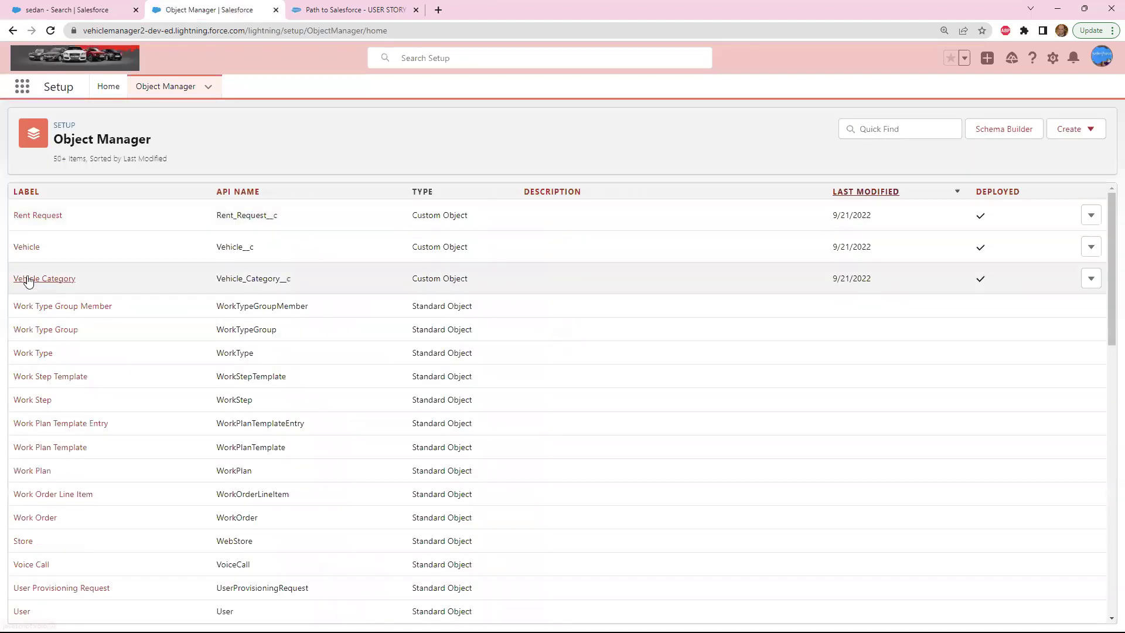
{"action": "left_click", "coordinate": [35, 218]}
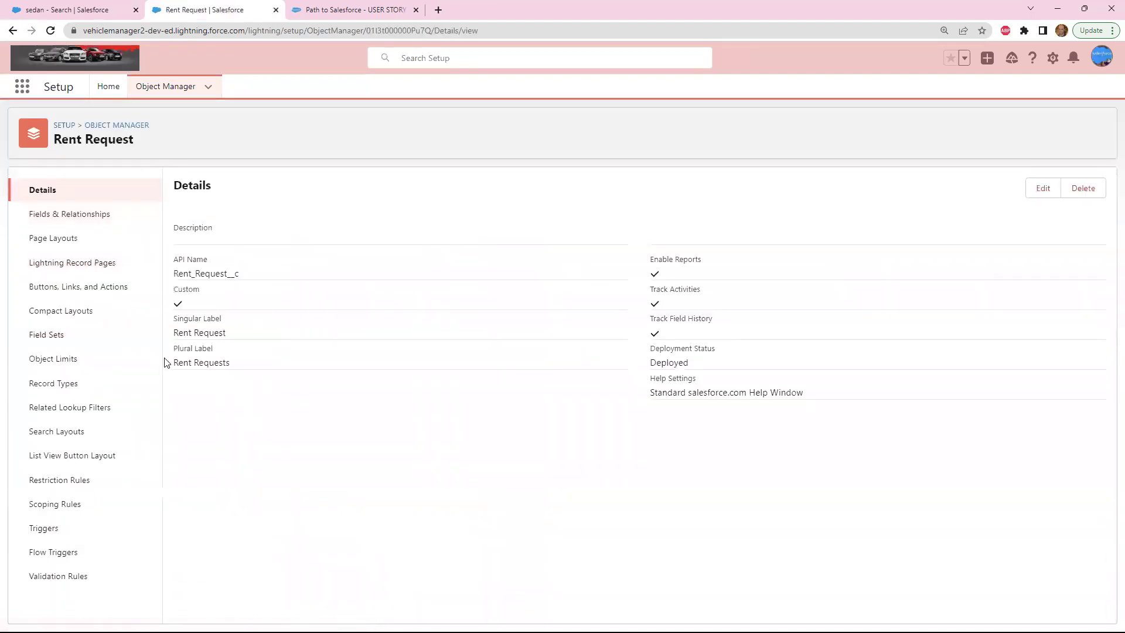
{"action": "left_click", "coordinate": [59, 431]}
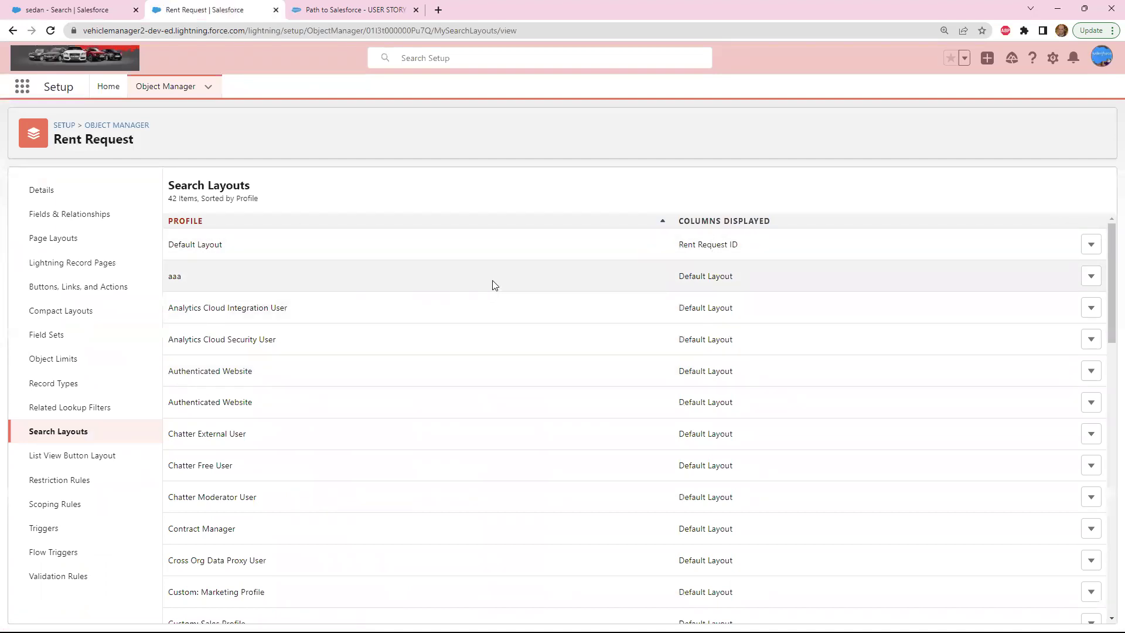
{"action": "left_click", "coordinate": [1089, 275]}
{"action": "left_click", "coordinate": [1053, 306]}
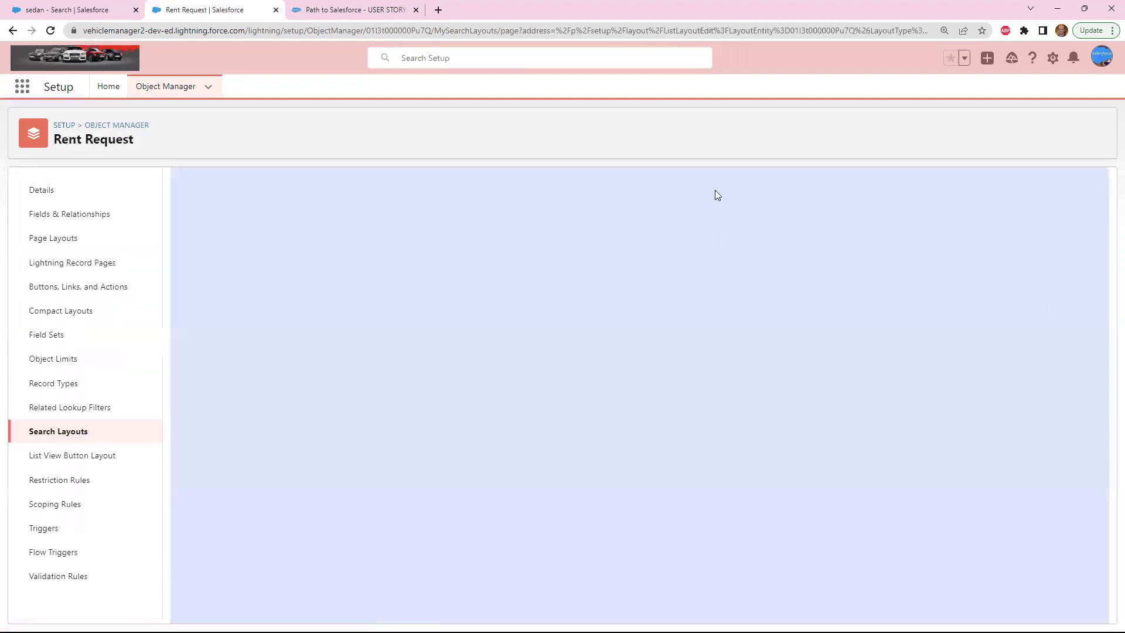
{"action": "left_click", "coordinate": [276, 10]}
Open Setup from Vehicle Manager and open the Rent Request object's Default Layout search layout for editing.
{"action": "left_click", "coordinate": [74, 10]}
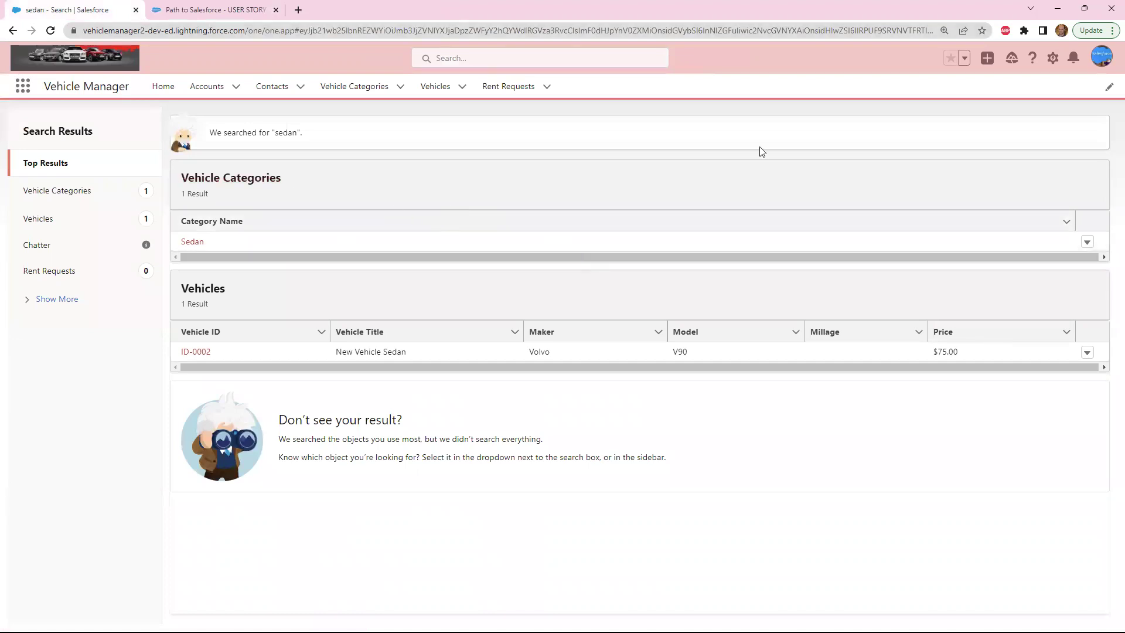
{"action": "left_click", "coordinate": [1058, 59]}
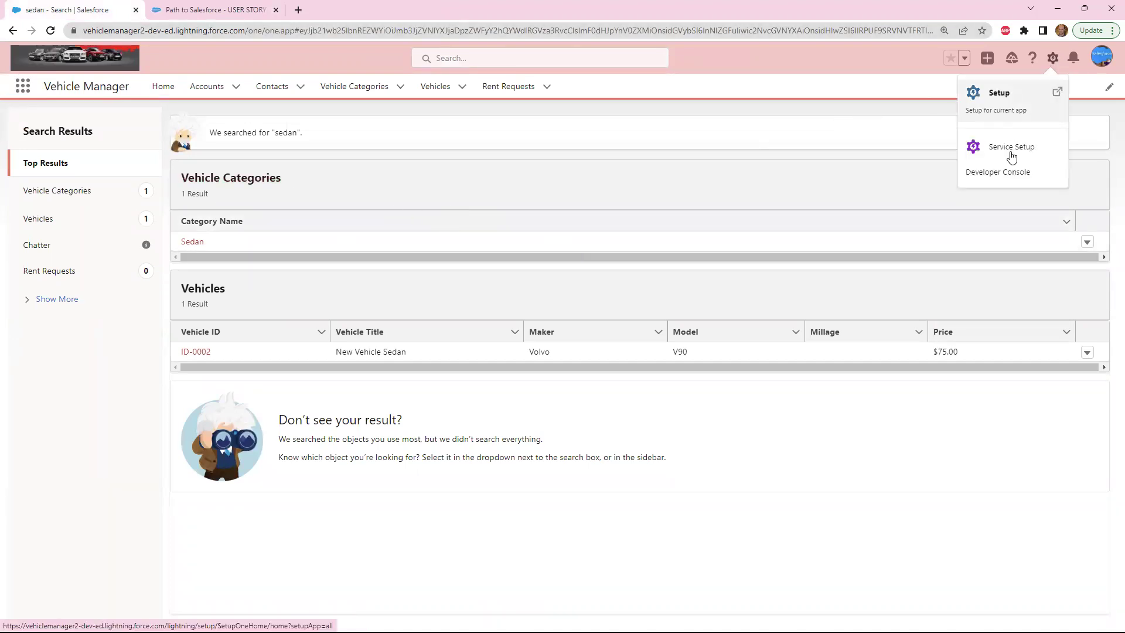
{"action": "left_click", "coordinate": [997, 95]}
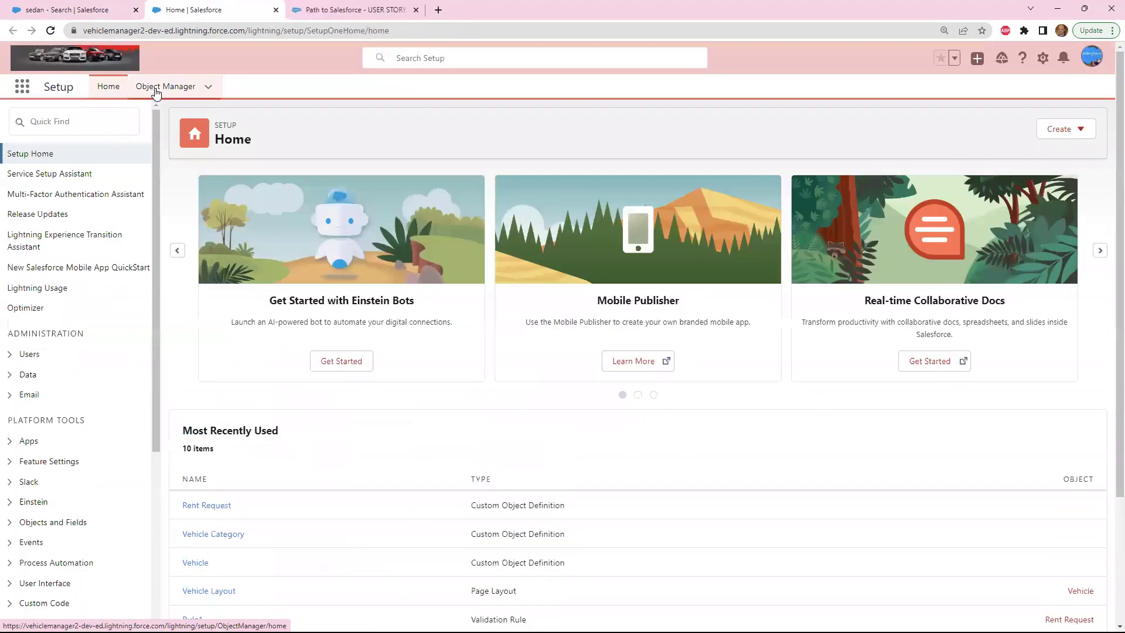
{"action": "left_click", "coordinate": [157, 89]}
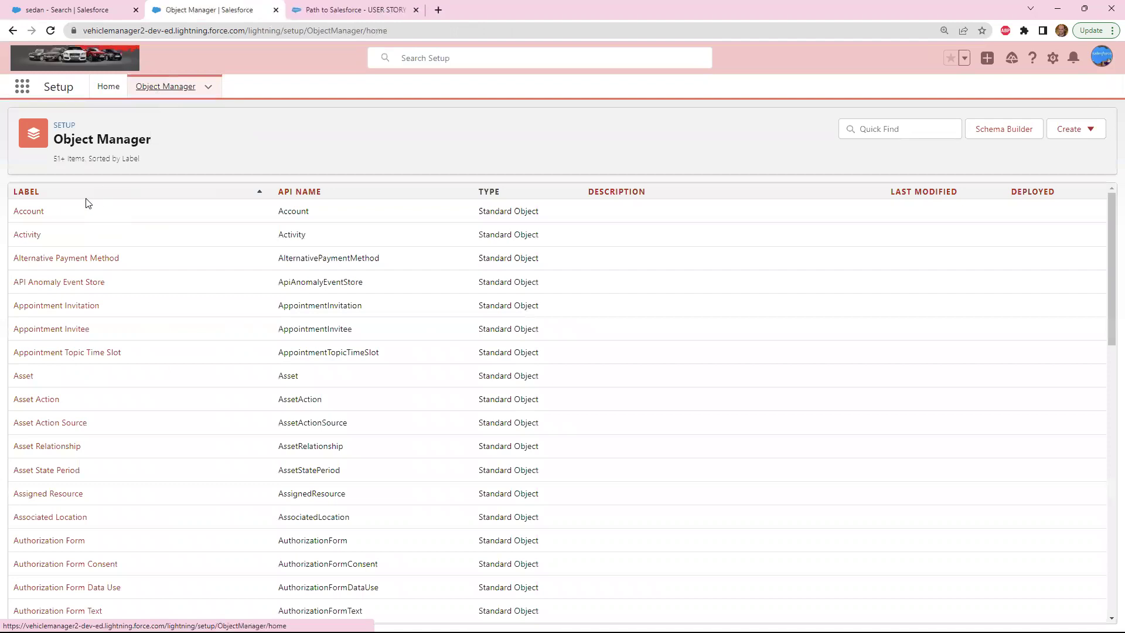
{"action": "left_click", "coordinate": [903, 192]}
{"action": "left_click", "coordinate": [48, 216]}
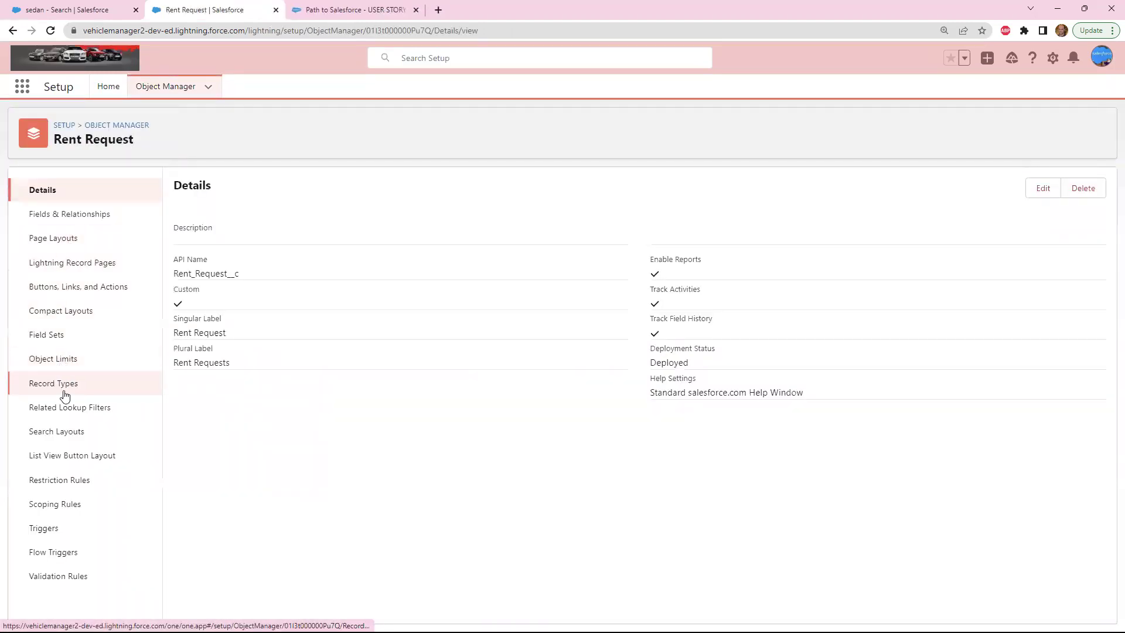
{"action": "left_click", "coordinate": [64, 432]}
{"action": "left_click", "coordinate": [1085, 246]}
{"action": "left_click", "coordinate": [1053, 277]}
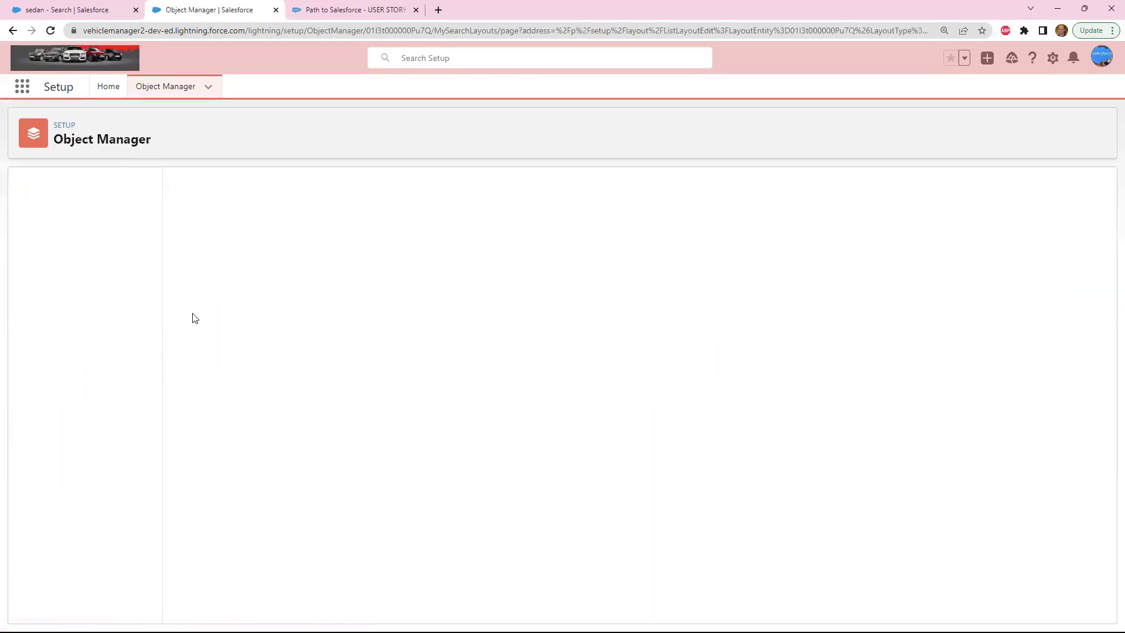
Check the required Rent Request fields in User Story 25 and add Vehicle and Rent From to the selected fields.
{"action": "left_click", "coordinate": [331, 9]}
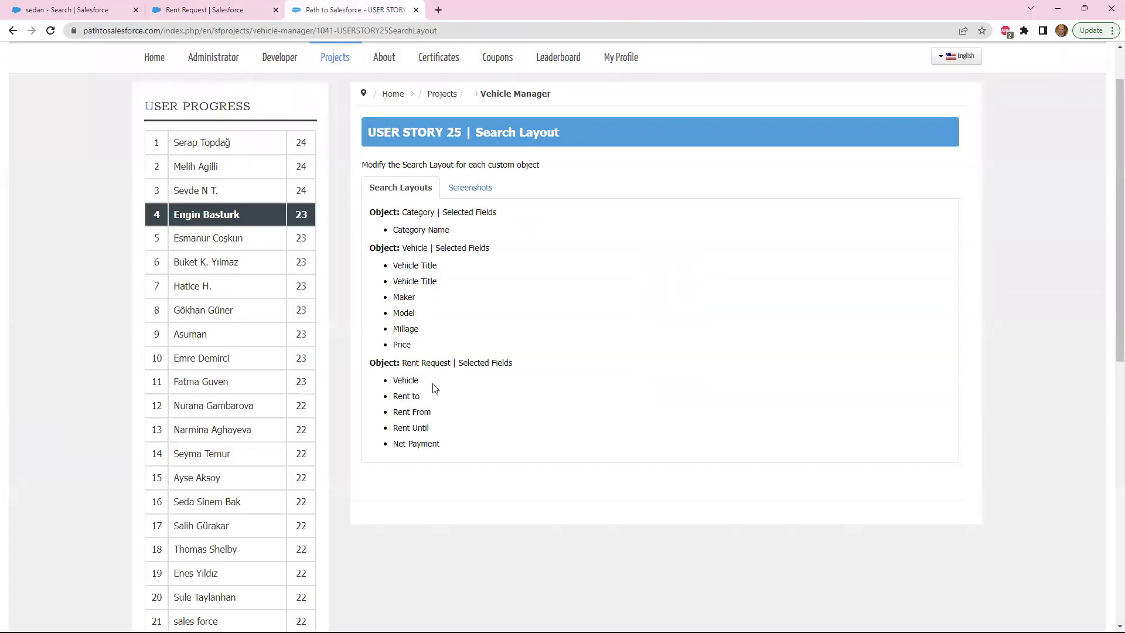
{"action": "left_click", "coordinate": [242, 6]}
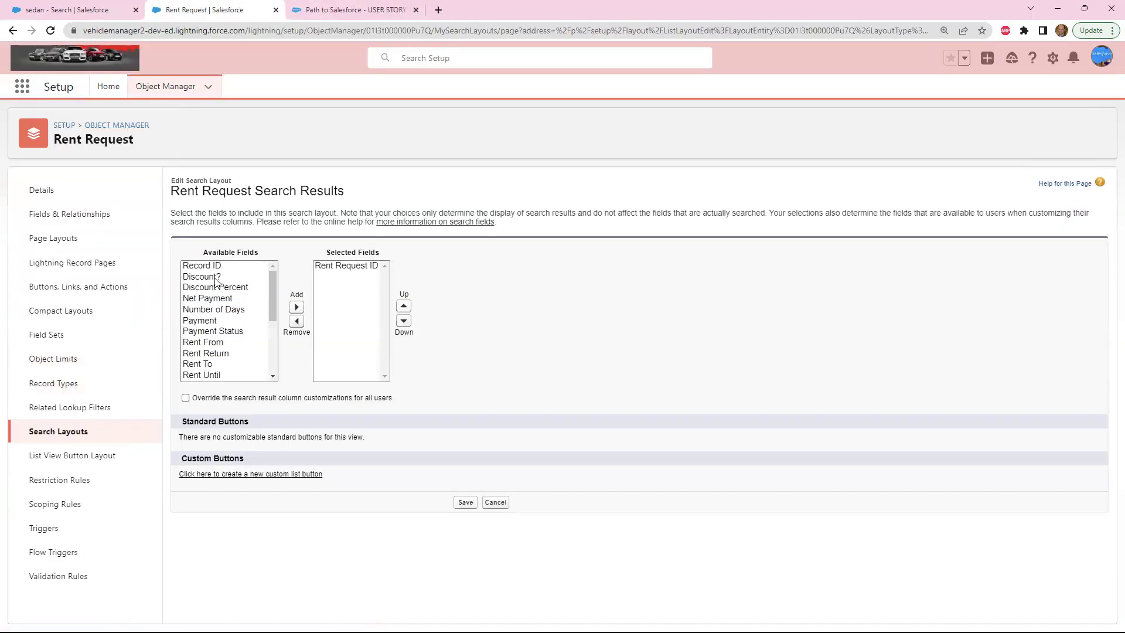
{"action": "left_click", "coordinate": [208, 300]}
{"action": "key", "text": "v"}
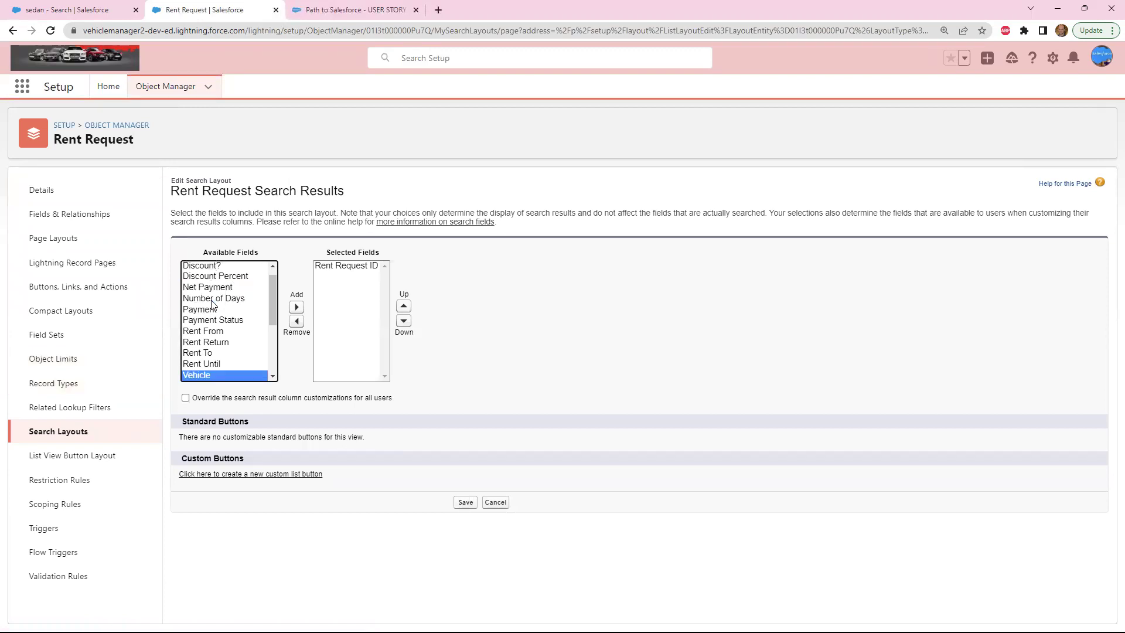
{"action": "left_click", "coordinate": [297, 307]}
{"action": "scroll", "coordinate": [272, 304], "scroll_direction": "down", "scroll_amount": 1}
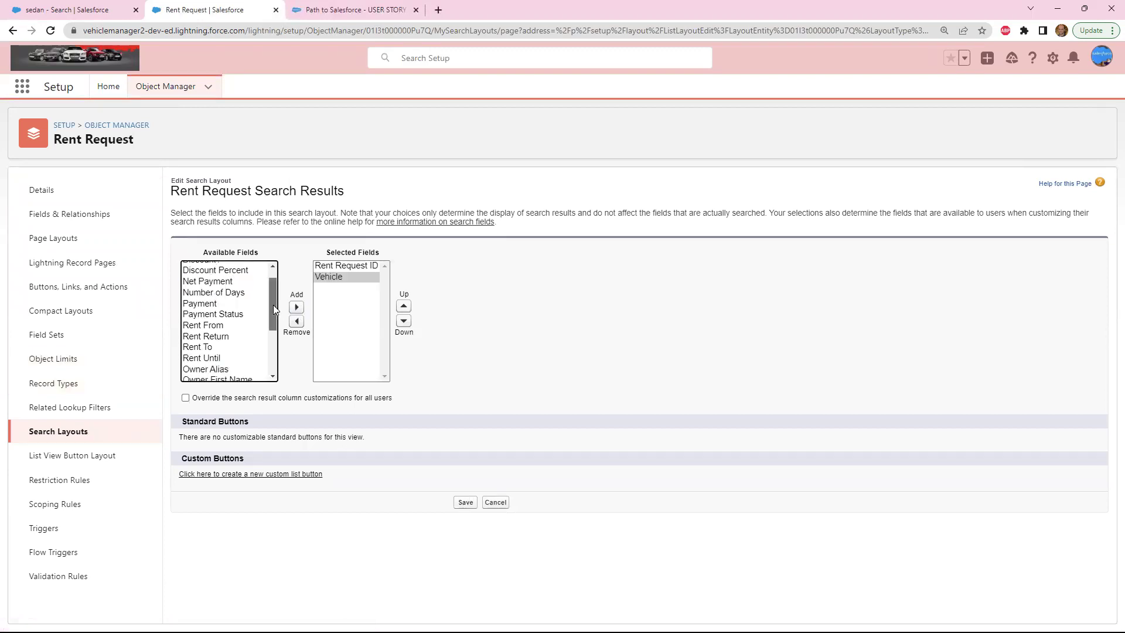
{"action": "double_click", "coordinate": [222, 326]}
Add Rent To and Rent Until to the Rent Request search layout's selected fields.
{"action": "left_click", "coordinate": [222, 326]}
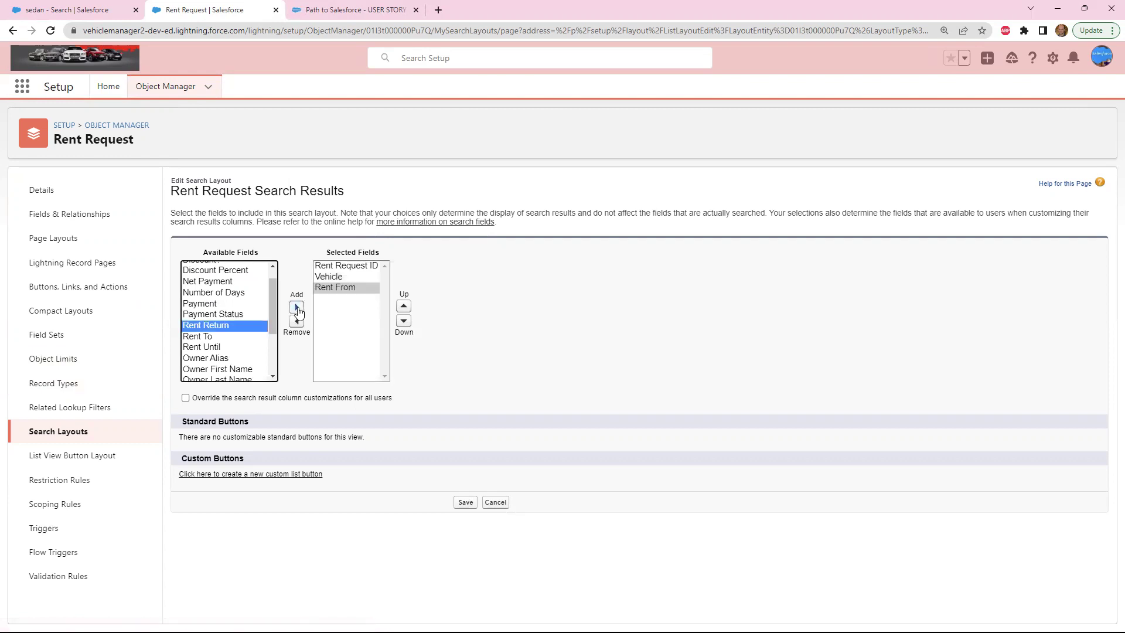
{"action": "key", "text": "Down"}
{"action": "left_click", "coordinate": [297, 307]}
{"action": "left_click", "coordinate": [202, 336]}
{"action": "left_click", "coordinate": [296, 307]}
Recheck the field list in User Story 25, add Net Payment to the selected fields and save the Rent Request search layout.
{"action": "key", "text": "ctrl+Tab"}
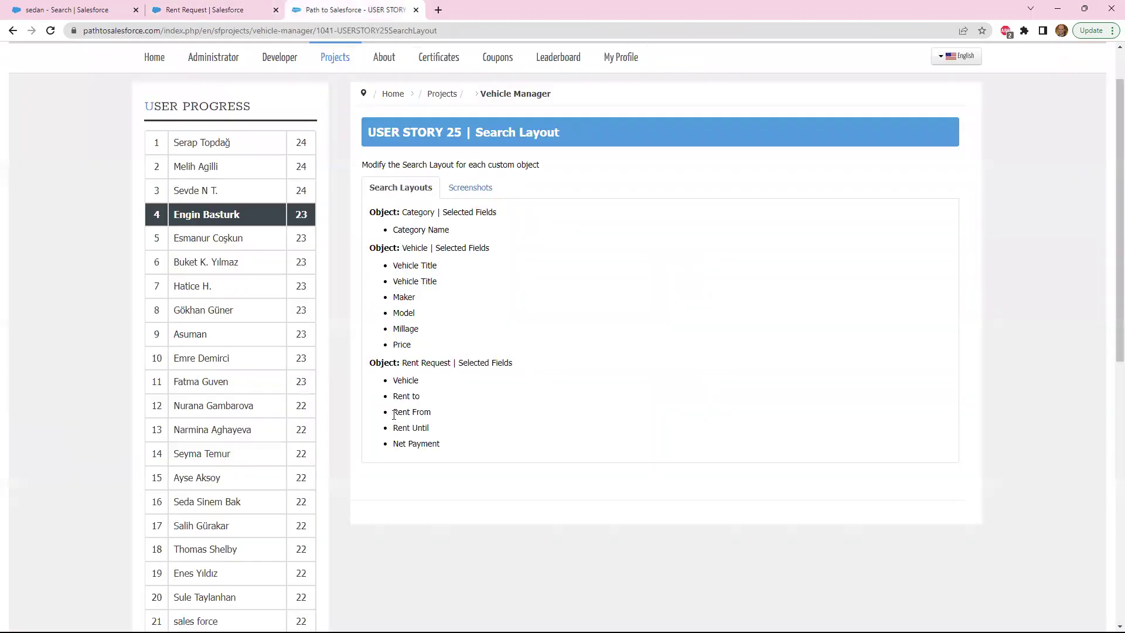
{"action": "key", "text": "ctrl+shift+Tab"}
{"action": "left_click", "coordinate": [214, 336]}
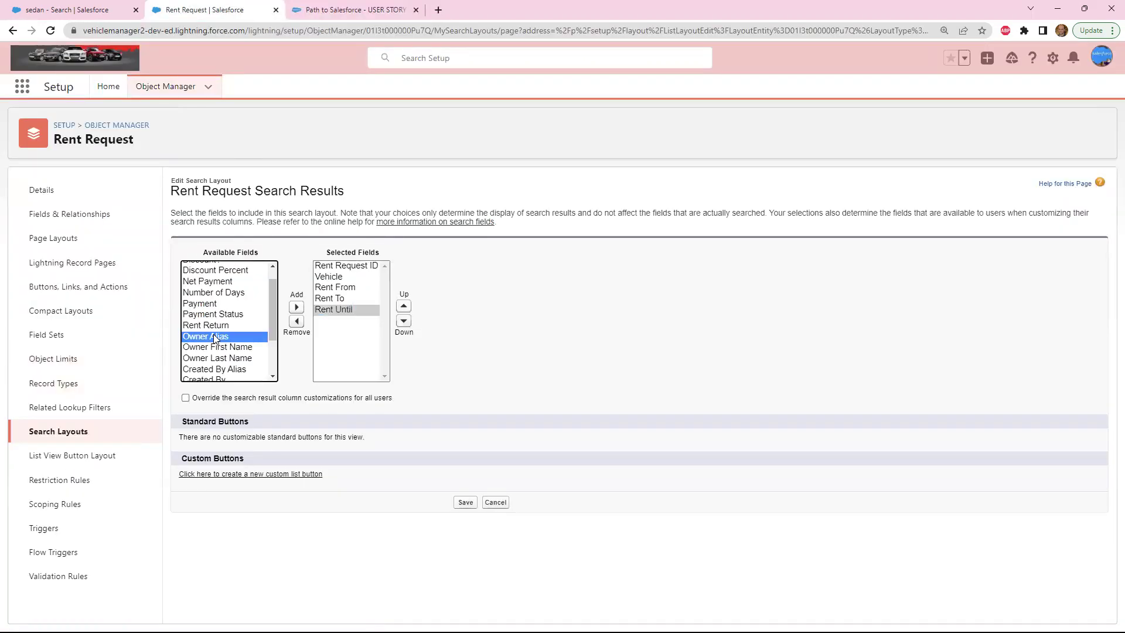
{"action": "key", "text": "Up"}
{"action": "key", "text": "Up"}
{"action": "key", "text": "Up"}
{"action": "key", "text": "Up"}
{"action": "key", "text": "Up"}
{"action": "left_click", "coordinate": [295, 307]}
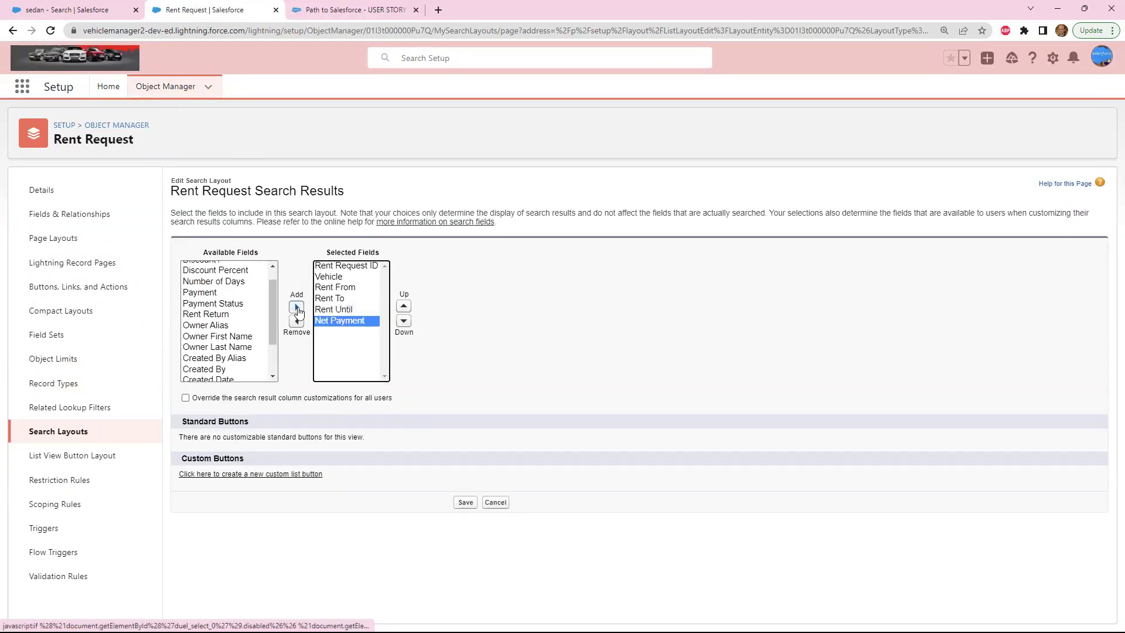
{"action": "left_click", "coordinate": [464, 503]}
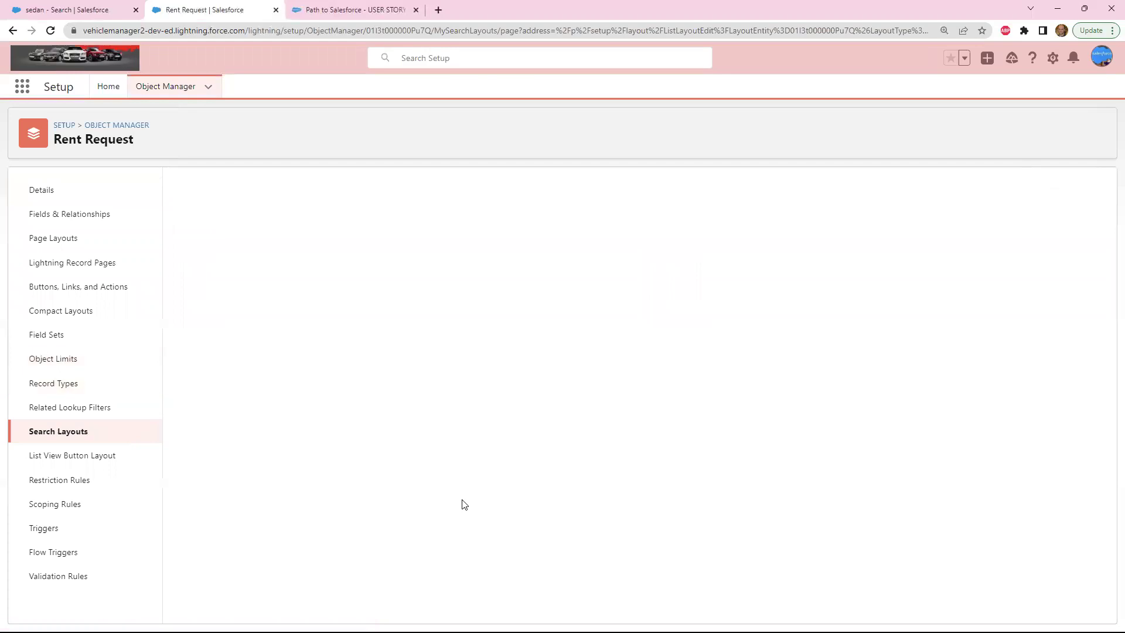
Examine the Rent Requests list columns and the Vehicle lookup in a new rent request form, cancelling the form without saving.
{"action": "left_click", "coordinate": [103, 10]}
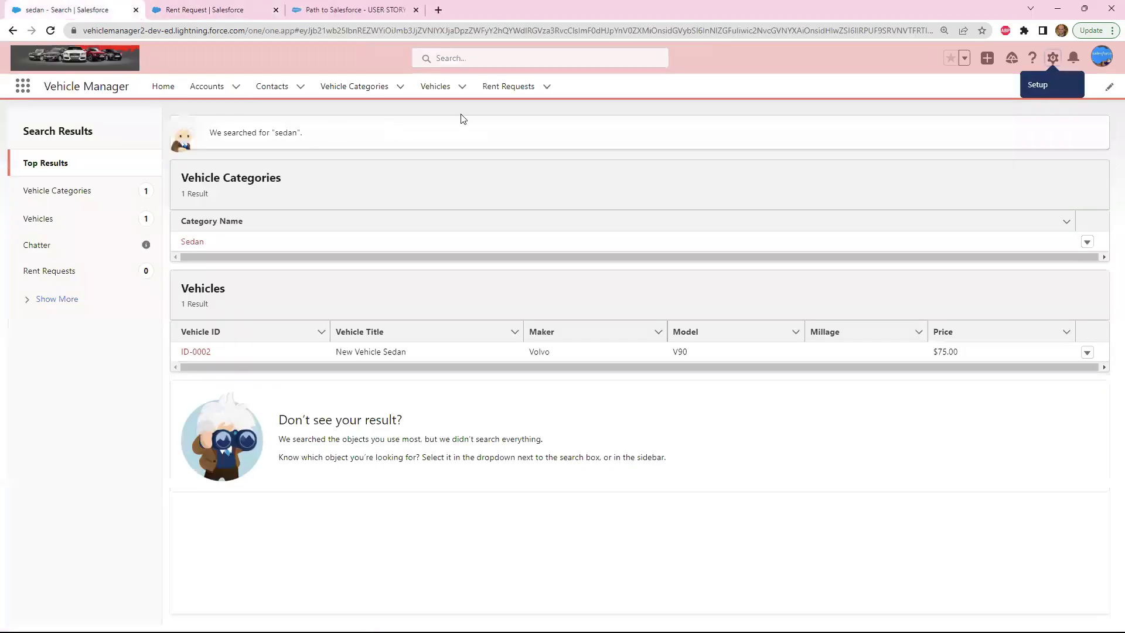
{"action": "left_click", "coordinate": [504, 88]}
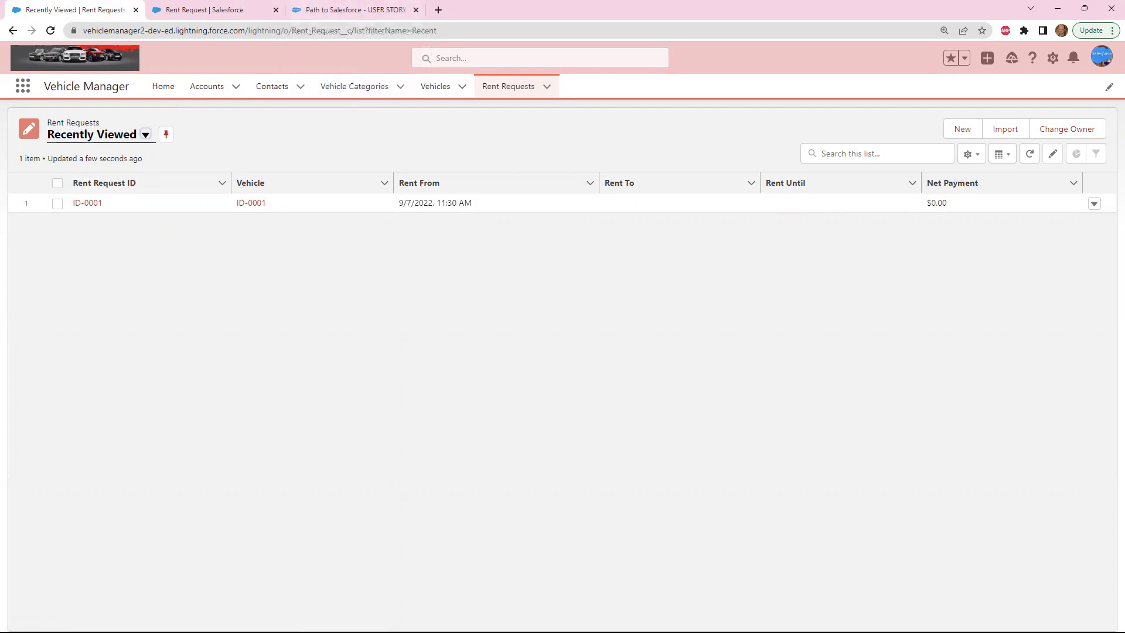
{"action": "left_click", "coordinate": [967, 129]}
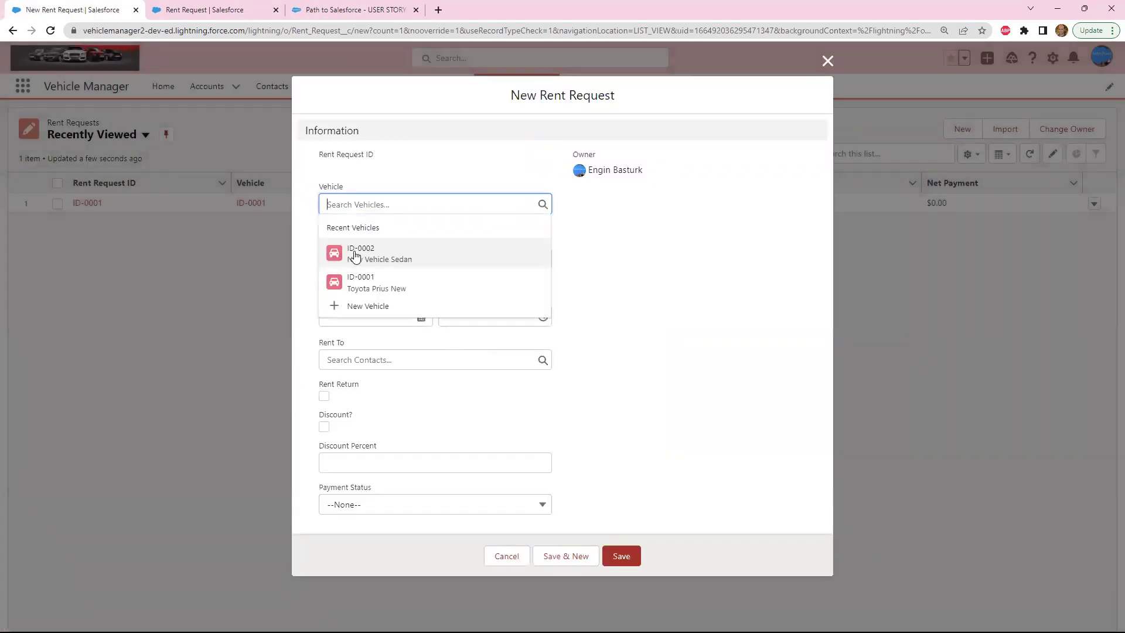
{"action": "left_click", "coordinate": [378, 287]}
{"action": "left_click", "coordinate": [507, 556]}
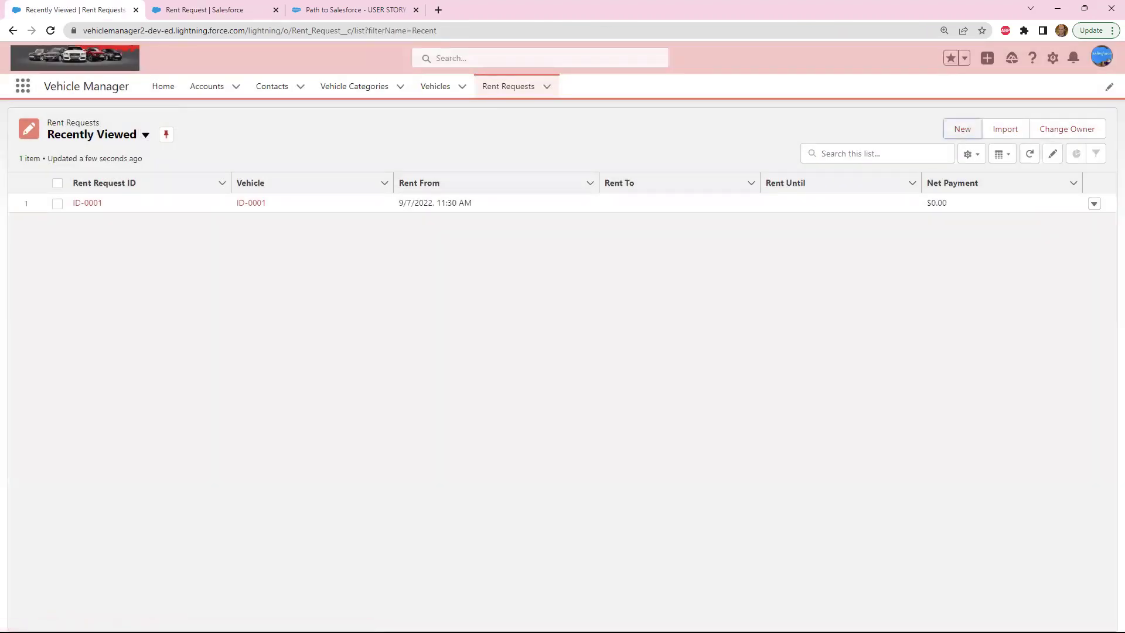